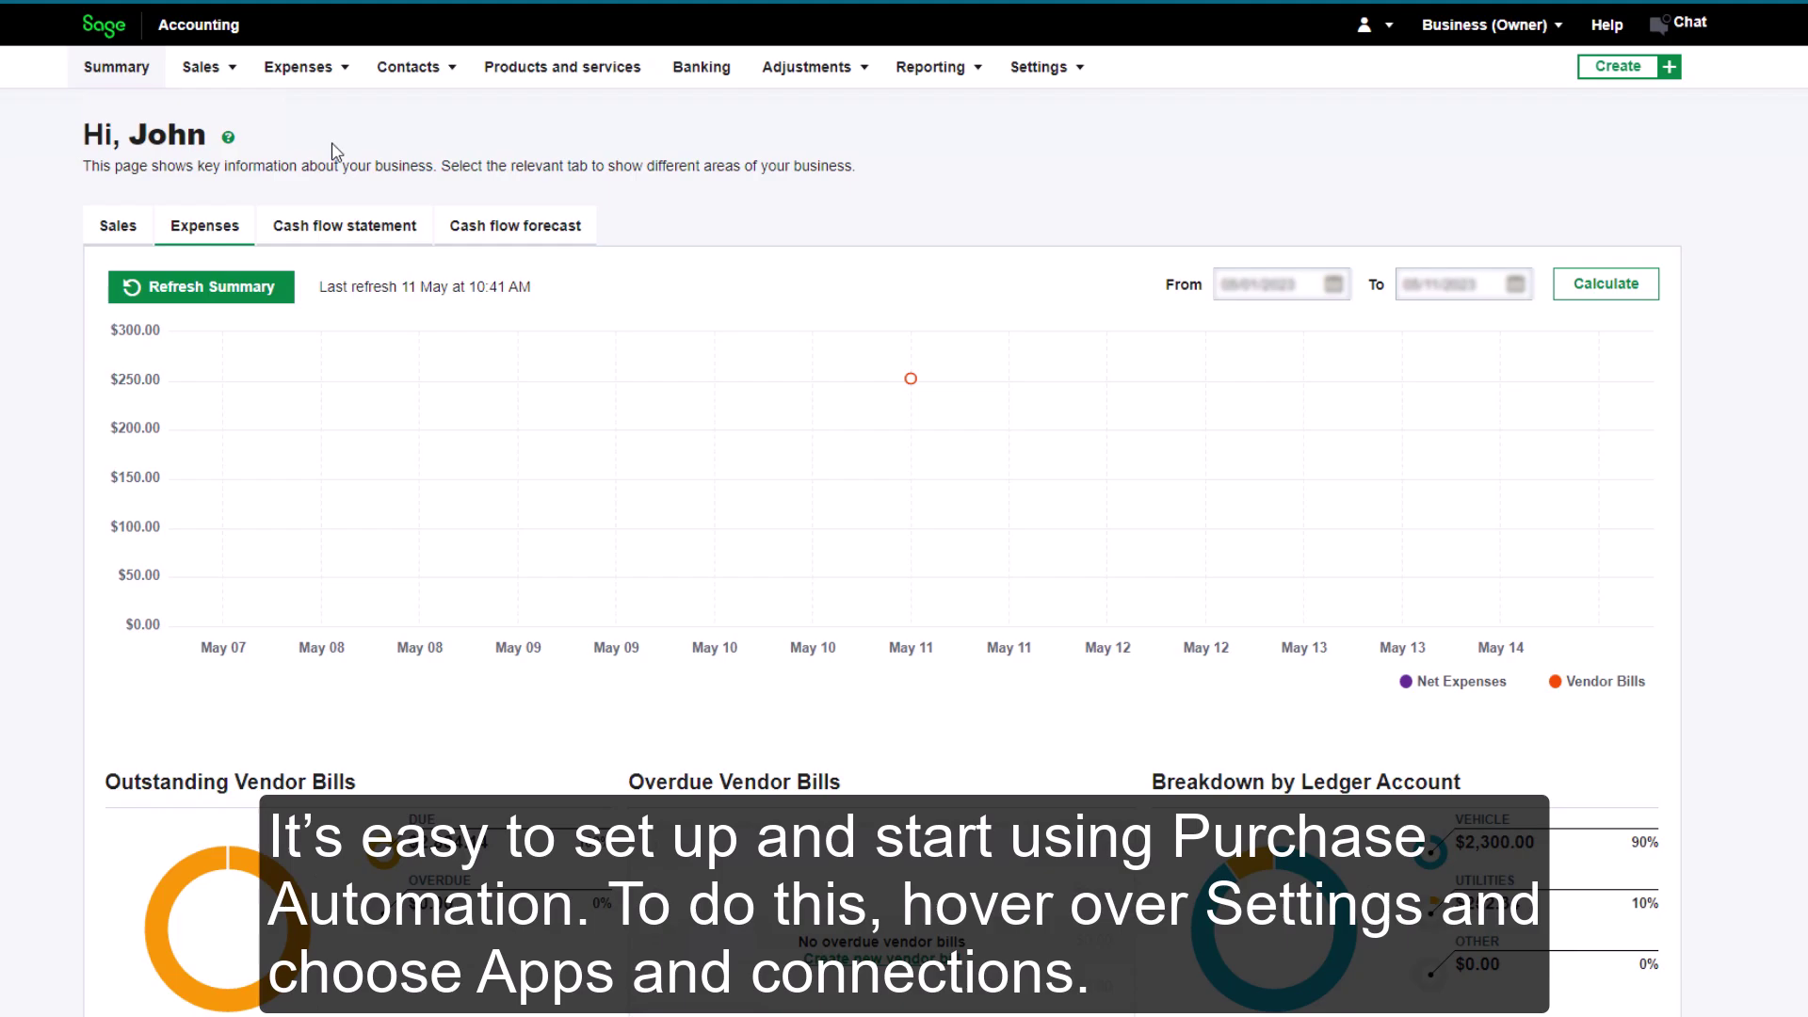
Step: Enable Purchase Automation under Settings > Apps and connections and save the setting
{"action": "mouse_move", "coordinate": [1064, 83]}
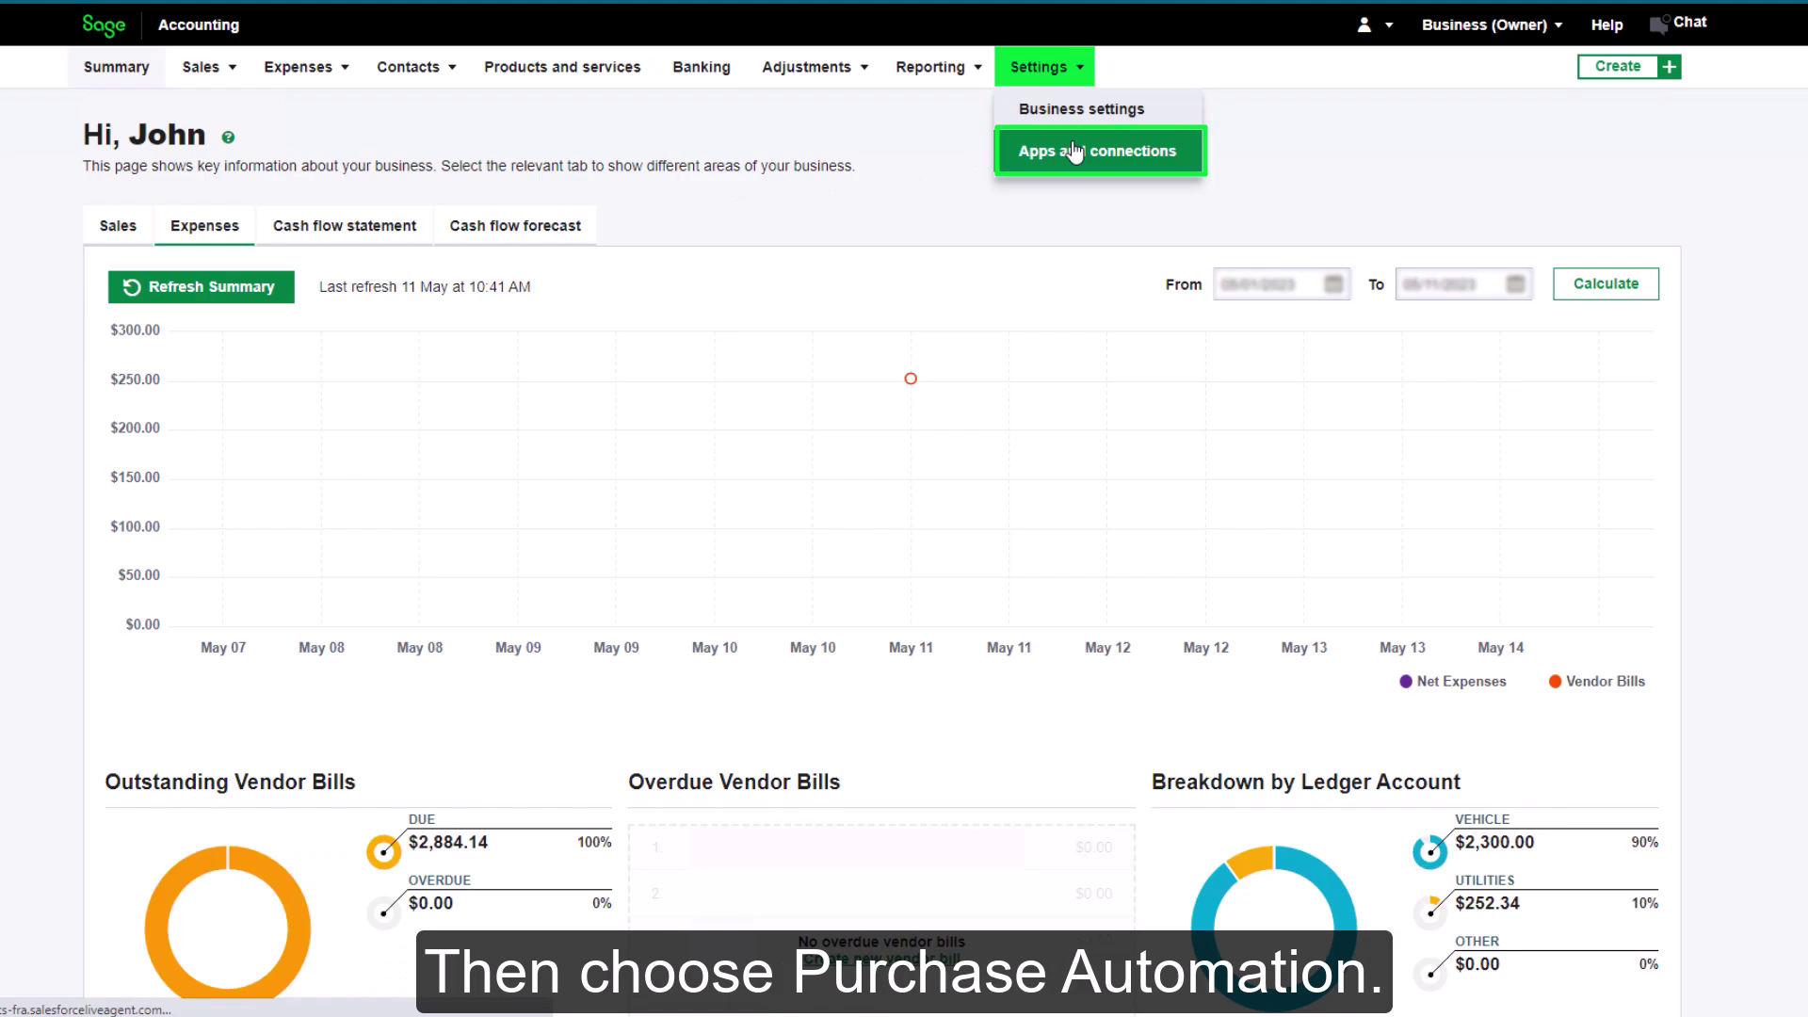
{"action": "left_click", "coordinate": [1074, 152]}
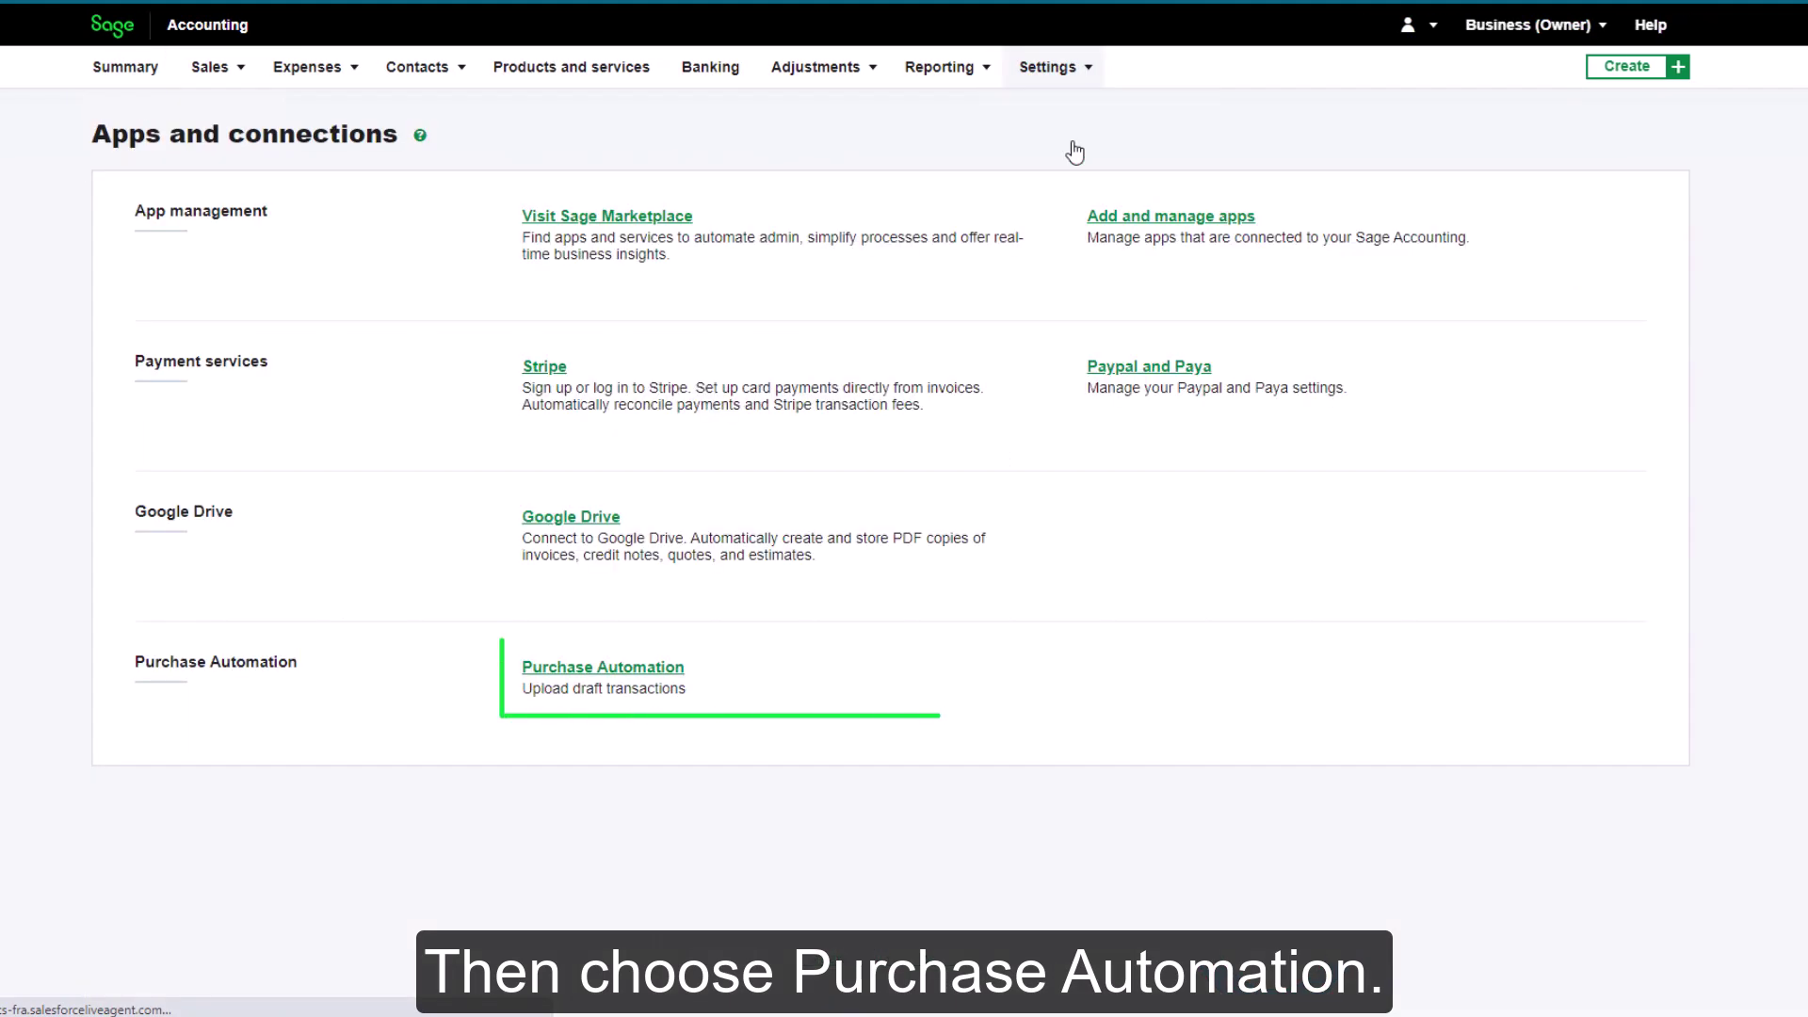
{"action": "left_click", "coordinate": [621, 682]}
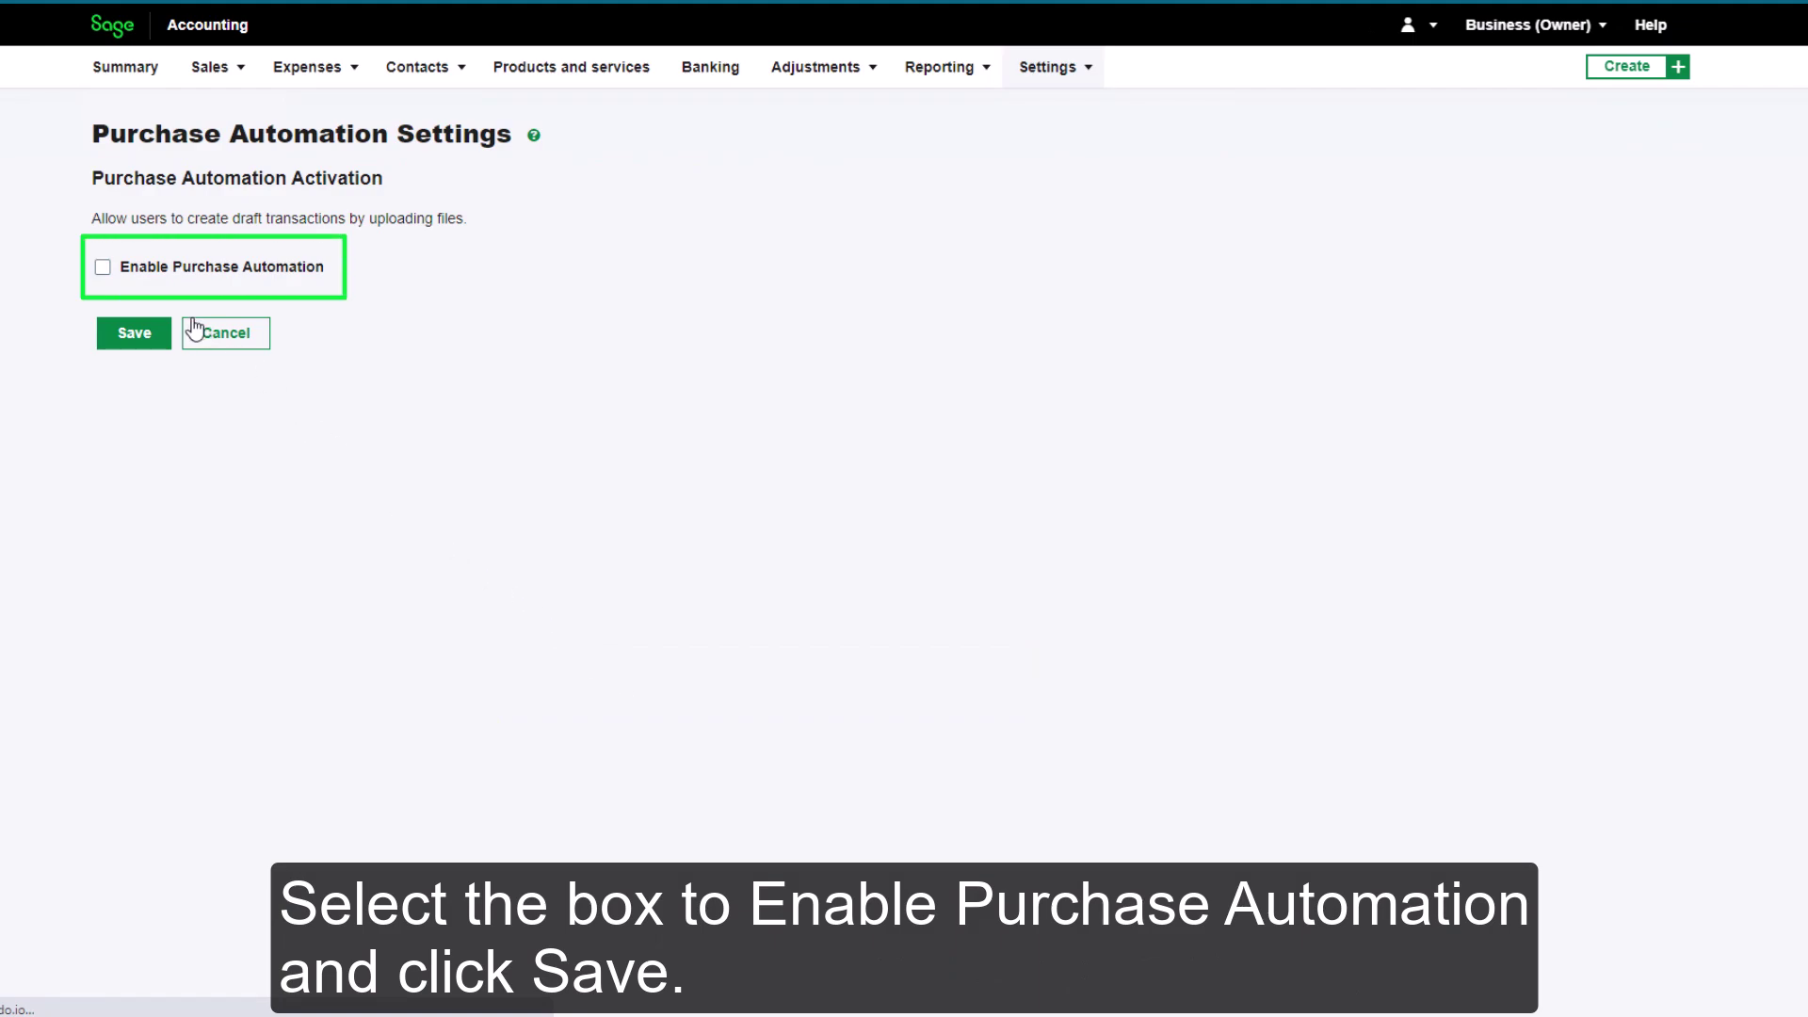
{"action": "left_click", "coordinate": [103, 268]}
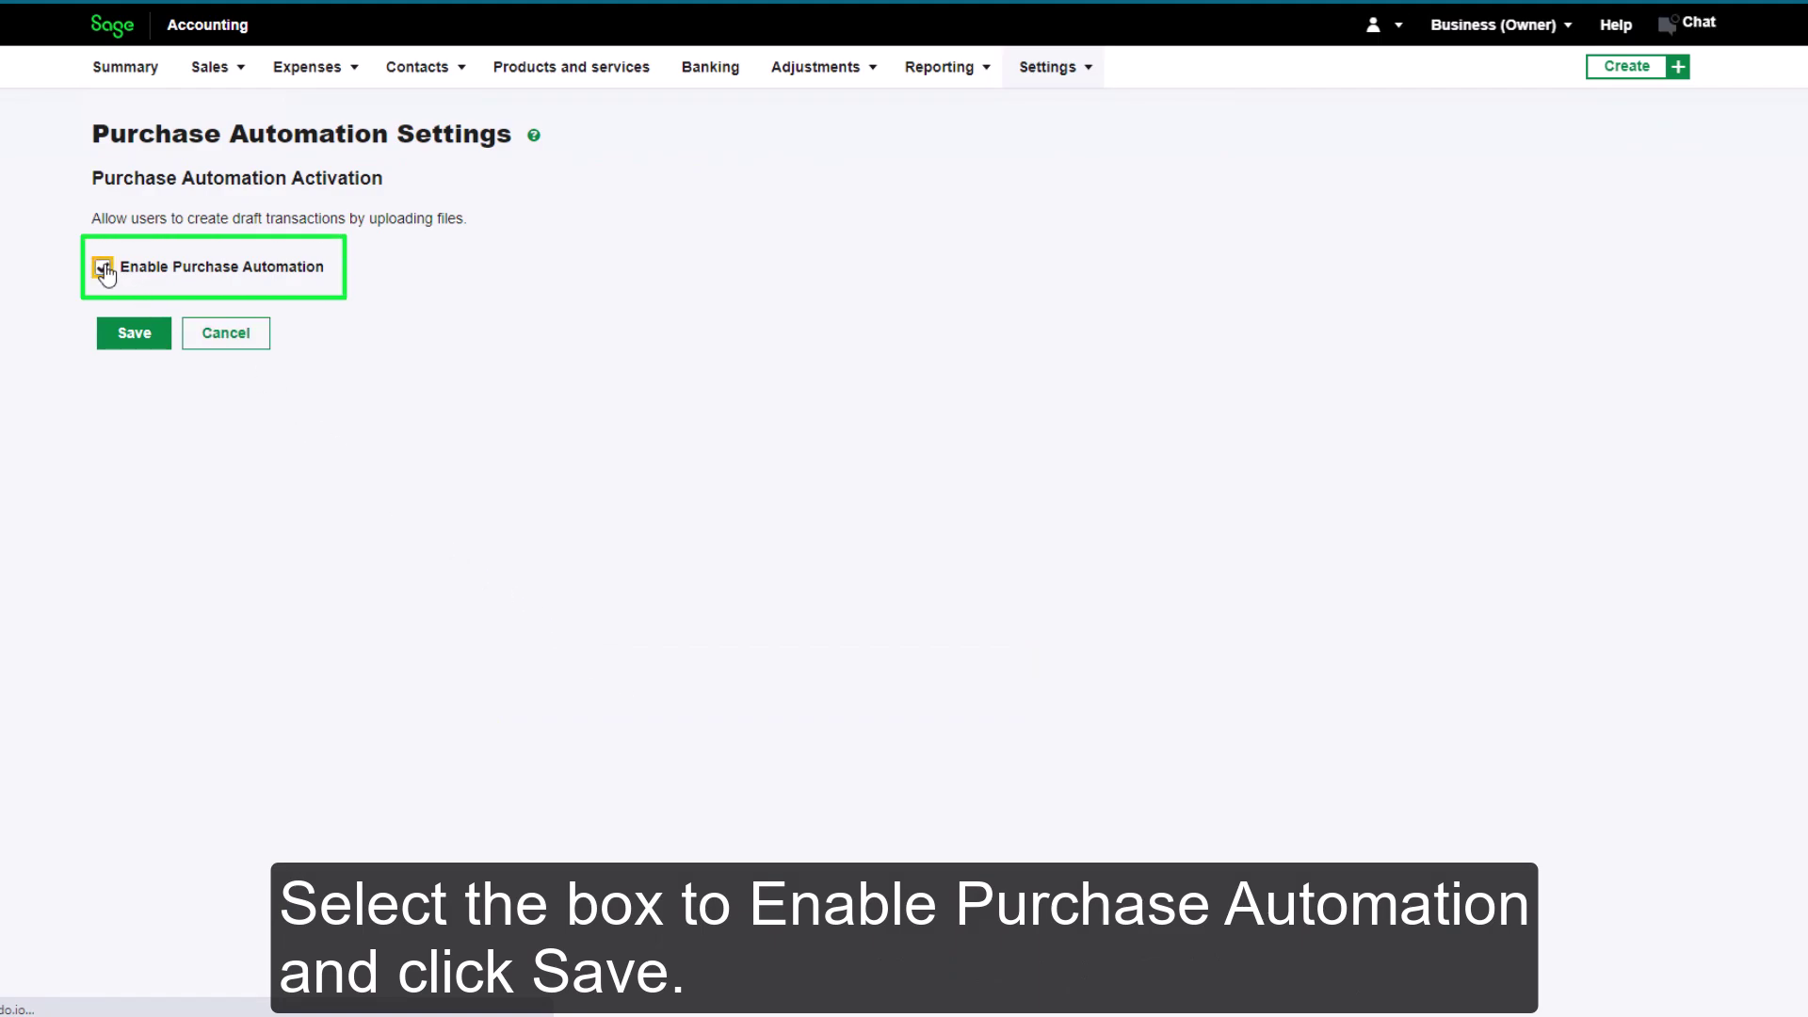
{"action": "left_click", "coordinate": [134, 336]}
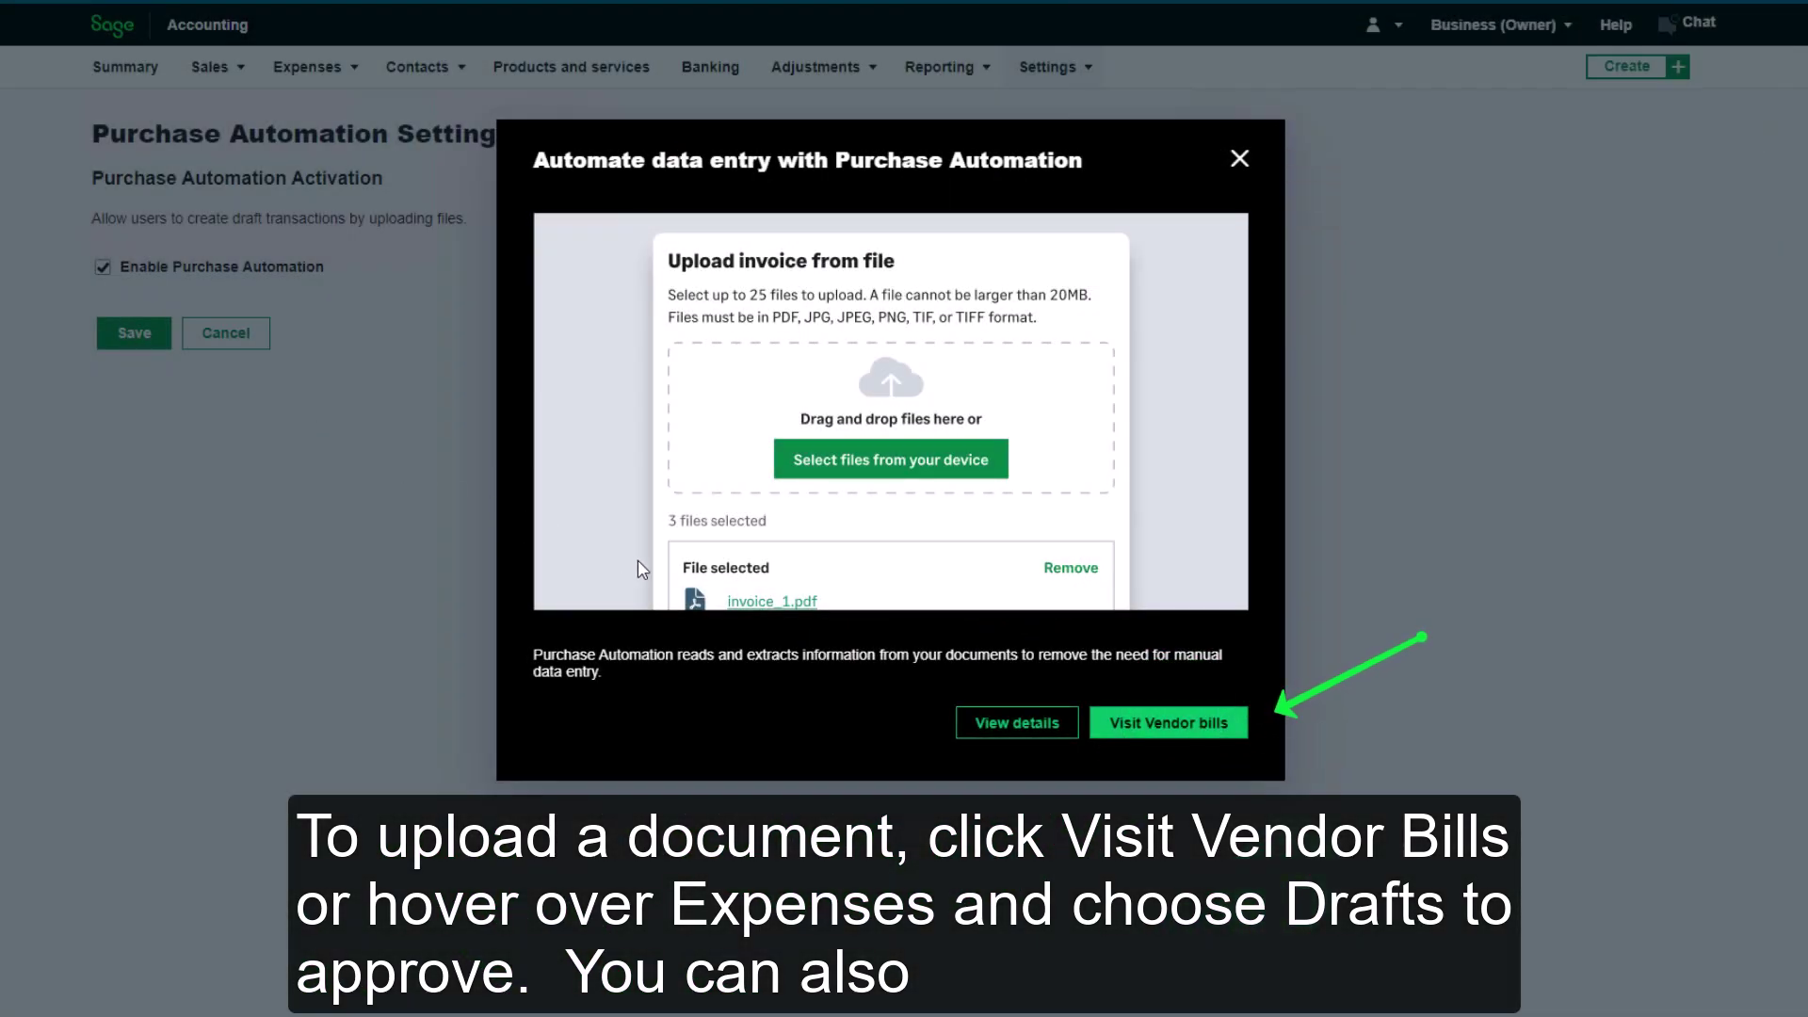
Step: From Vendor bills, upload Invoice117.pdf and Invoice118.pdf as draft bills
{"action": "left_click", "coordinate": [1112, 731]}
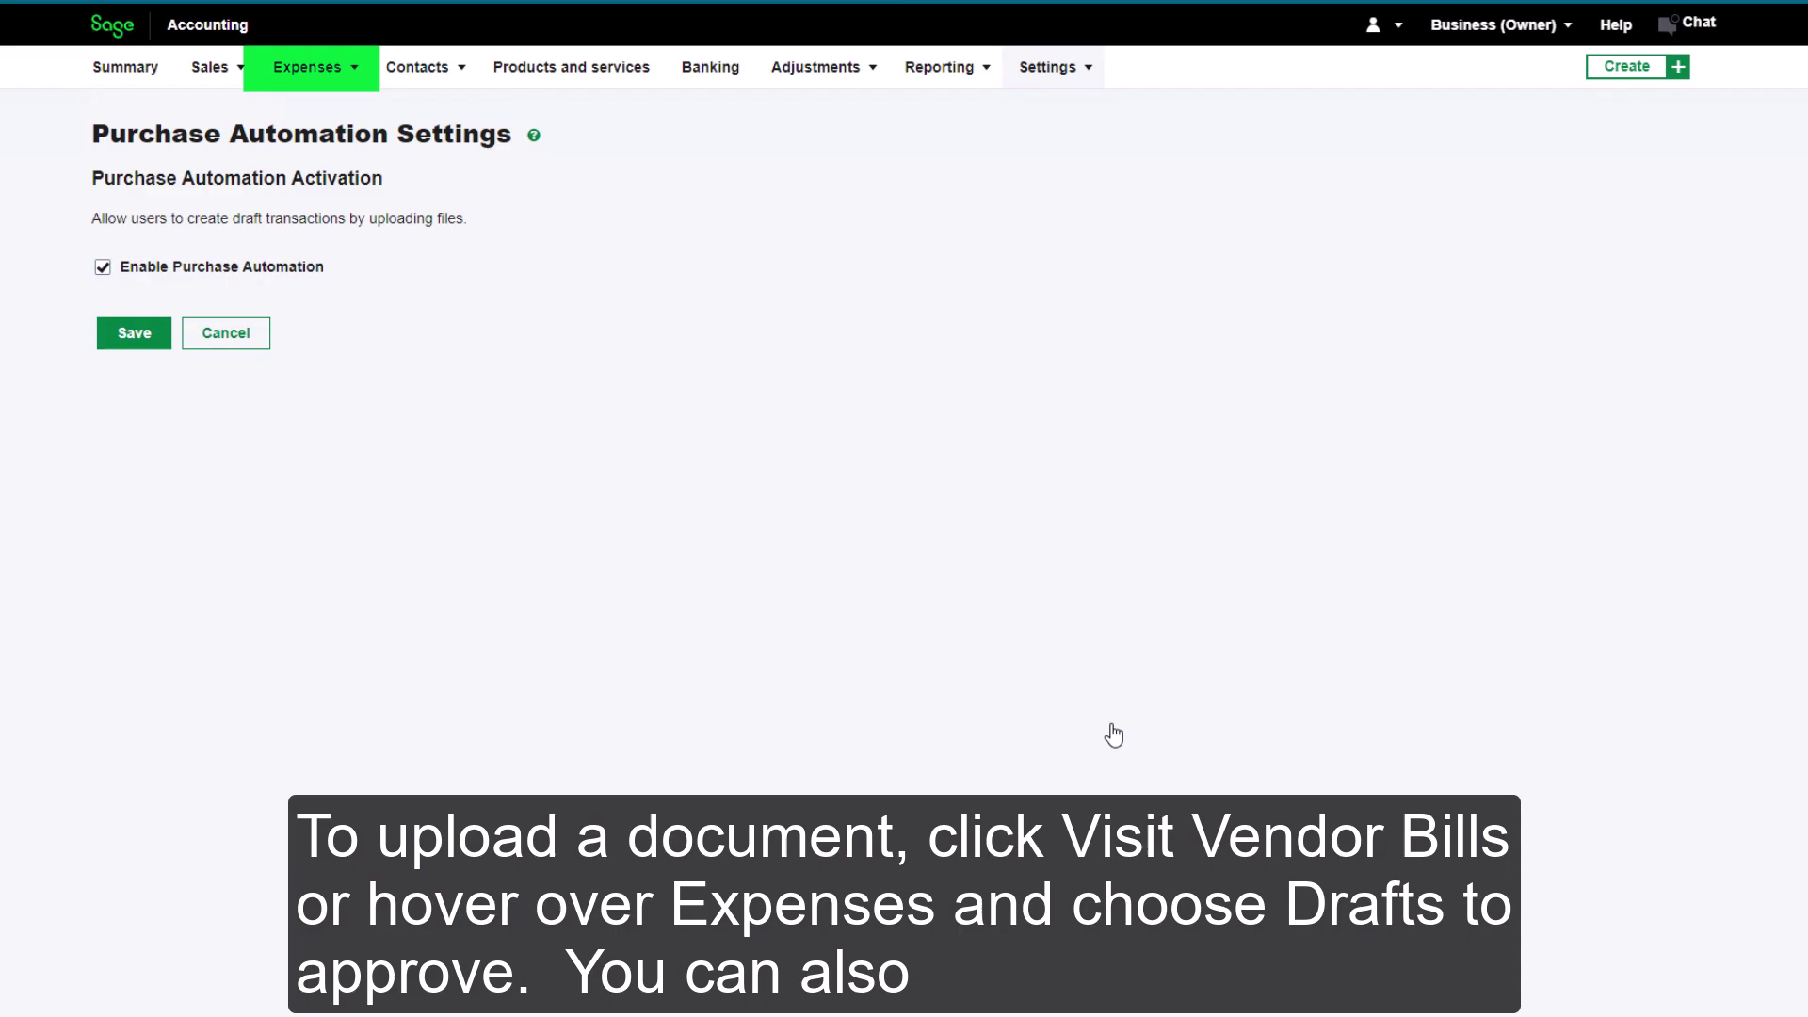
{"action": "mouse_move", "coordinate": [349, 76]}
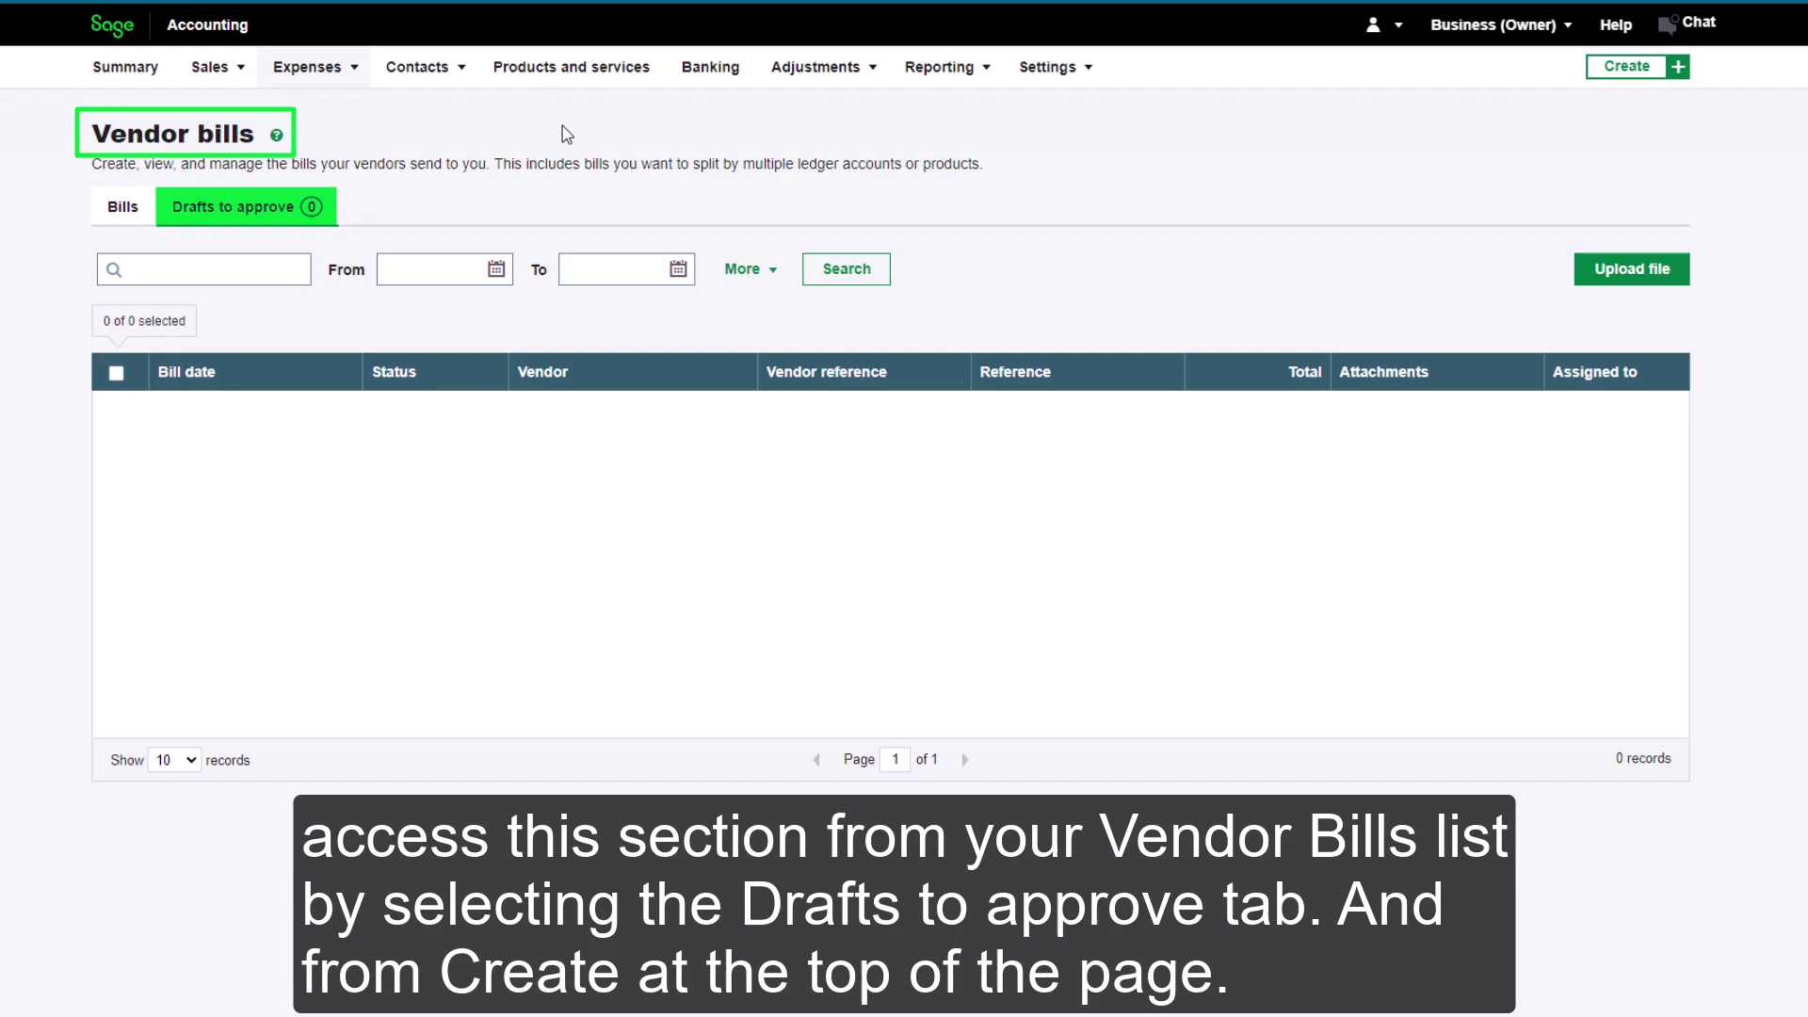
{"action": "mouse_move", "coordinate": [1629, 75]}
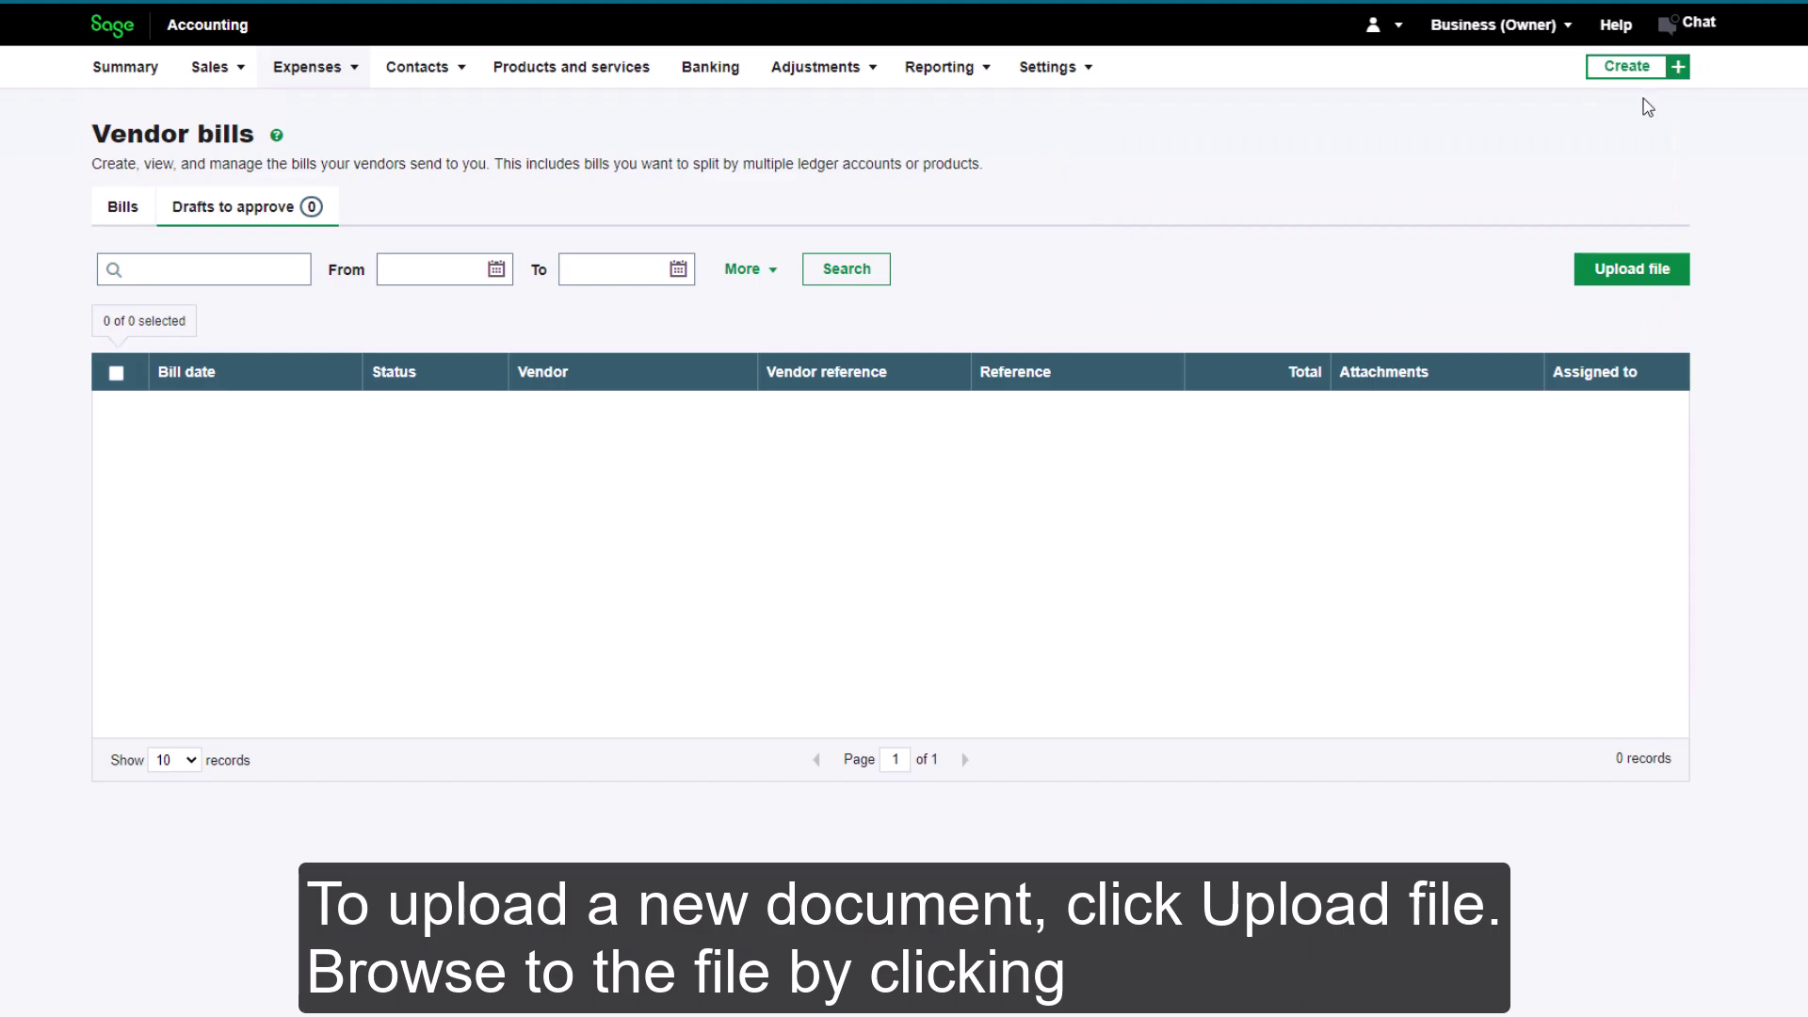
{"action": "left_click", "coordinate": [1645, 273]}
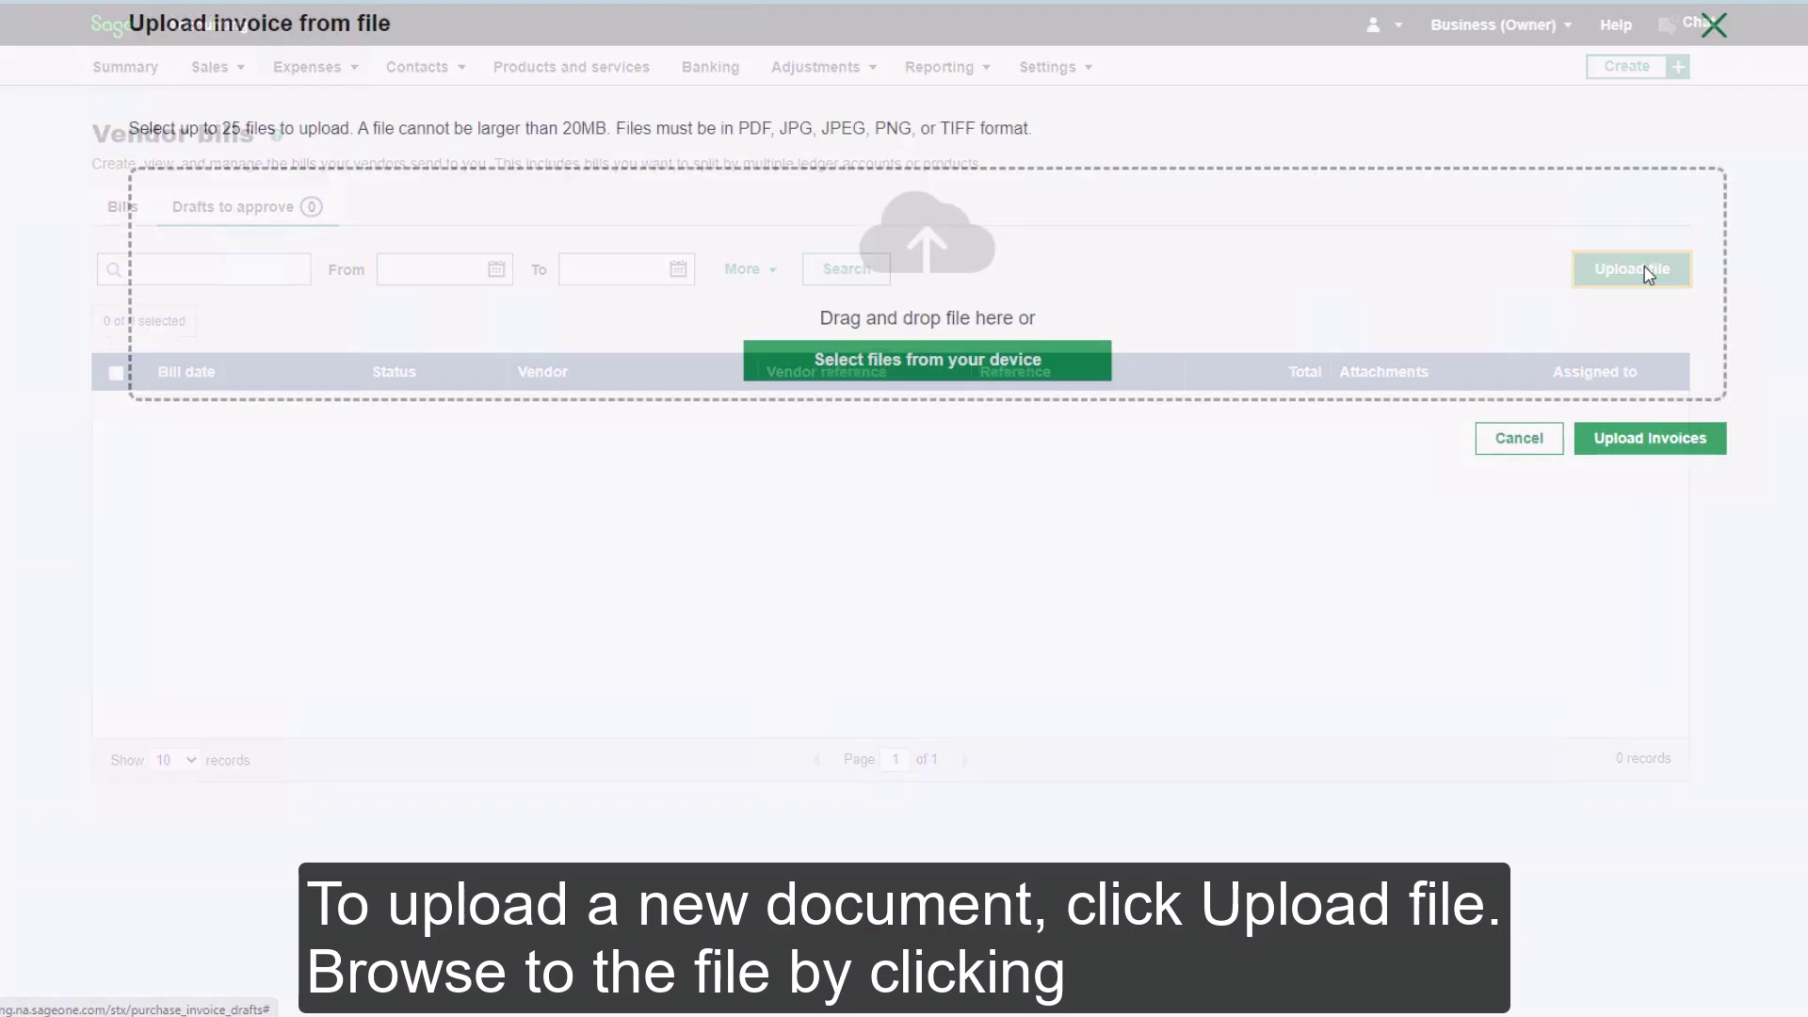
{"action": "left_click", "coordinate": [953, 349]}
{"action": "left_click", "coordinate": [381, 793]}
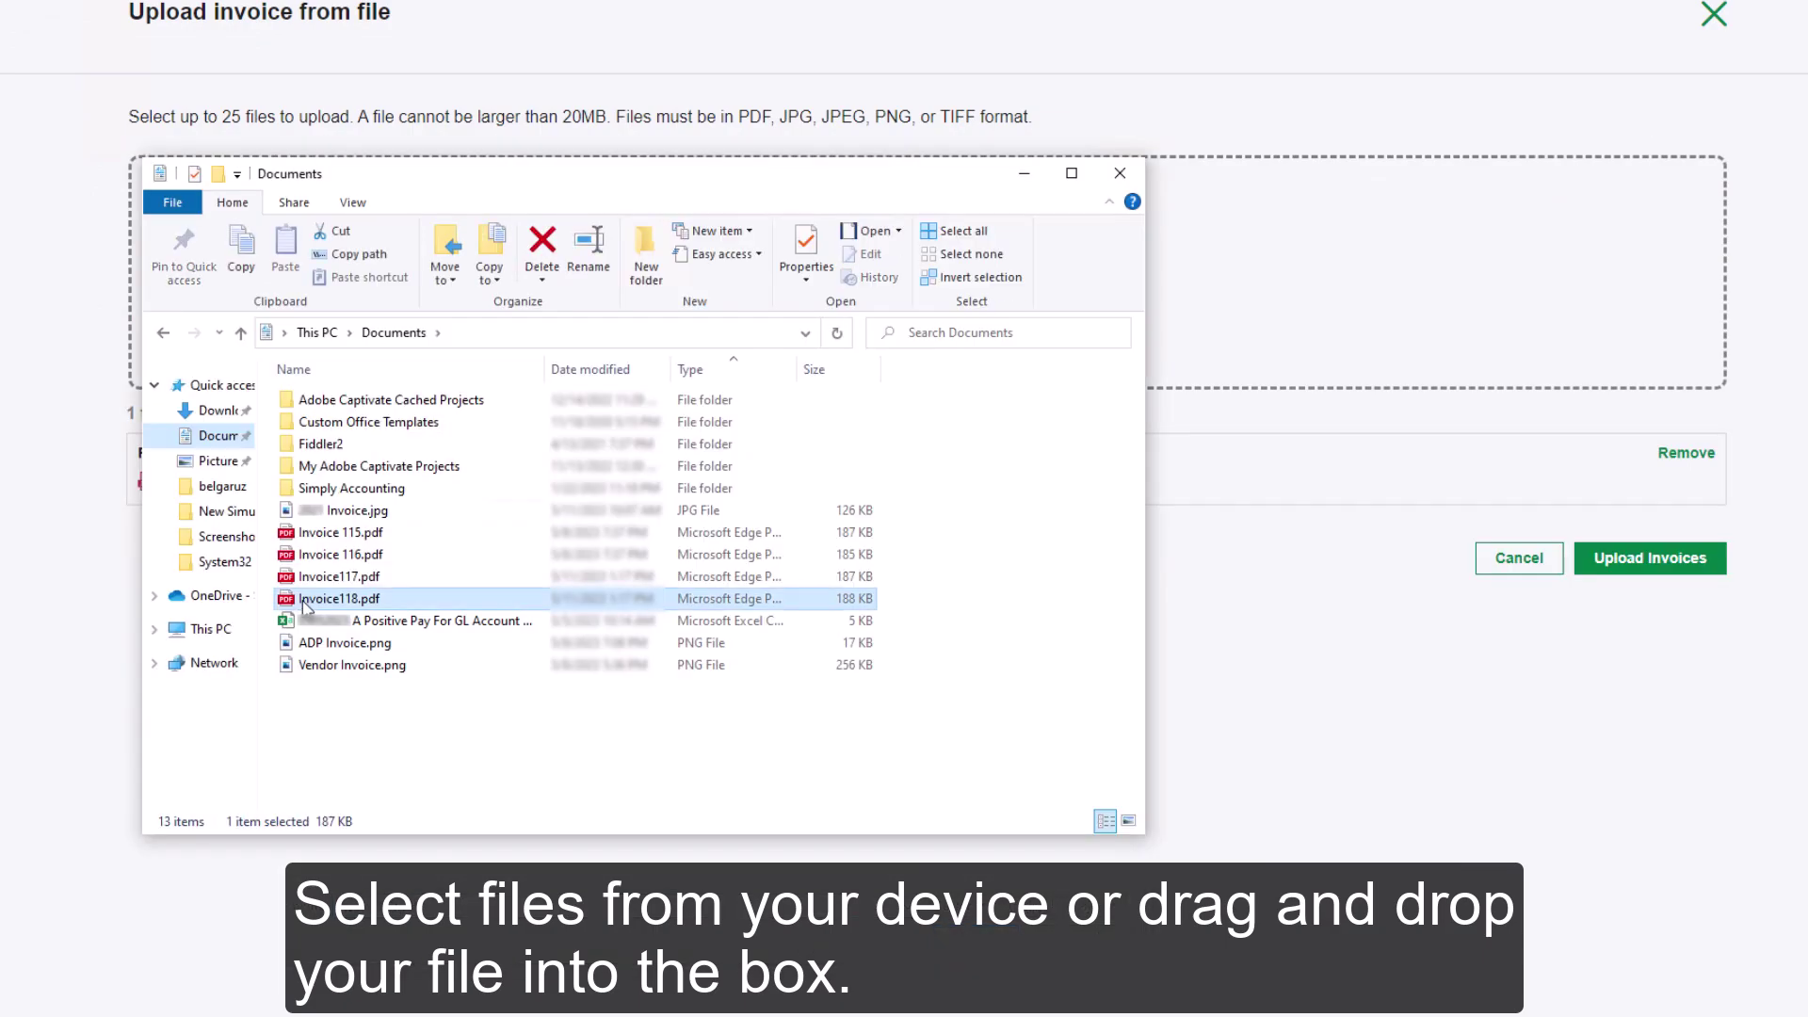
{"action": "left_click_drag", "start_coordinate": [306, 607], "coordinate": [1260, 356]}
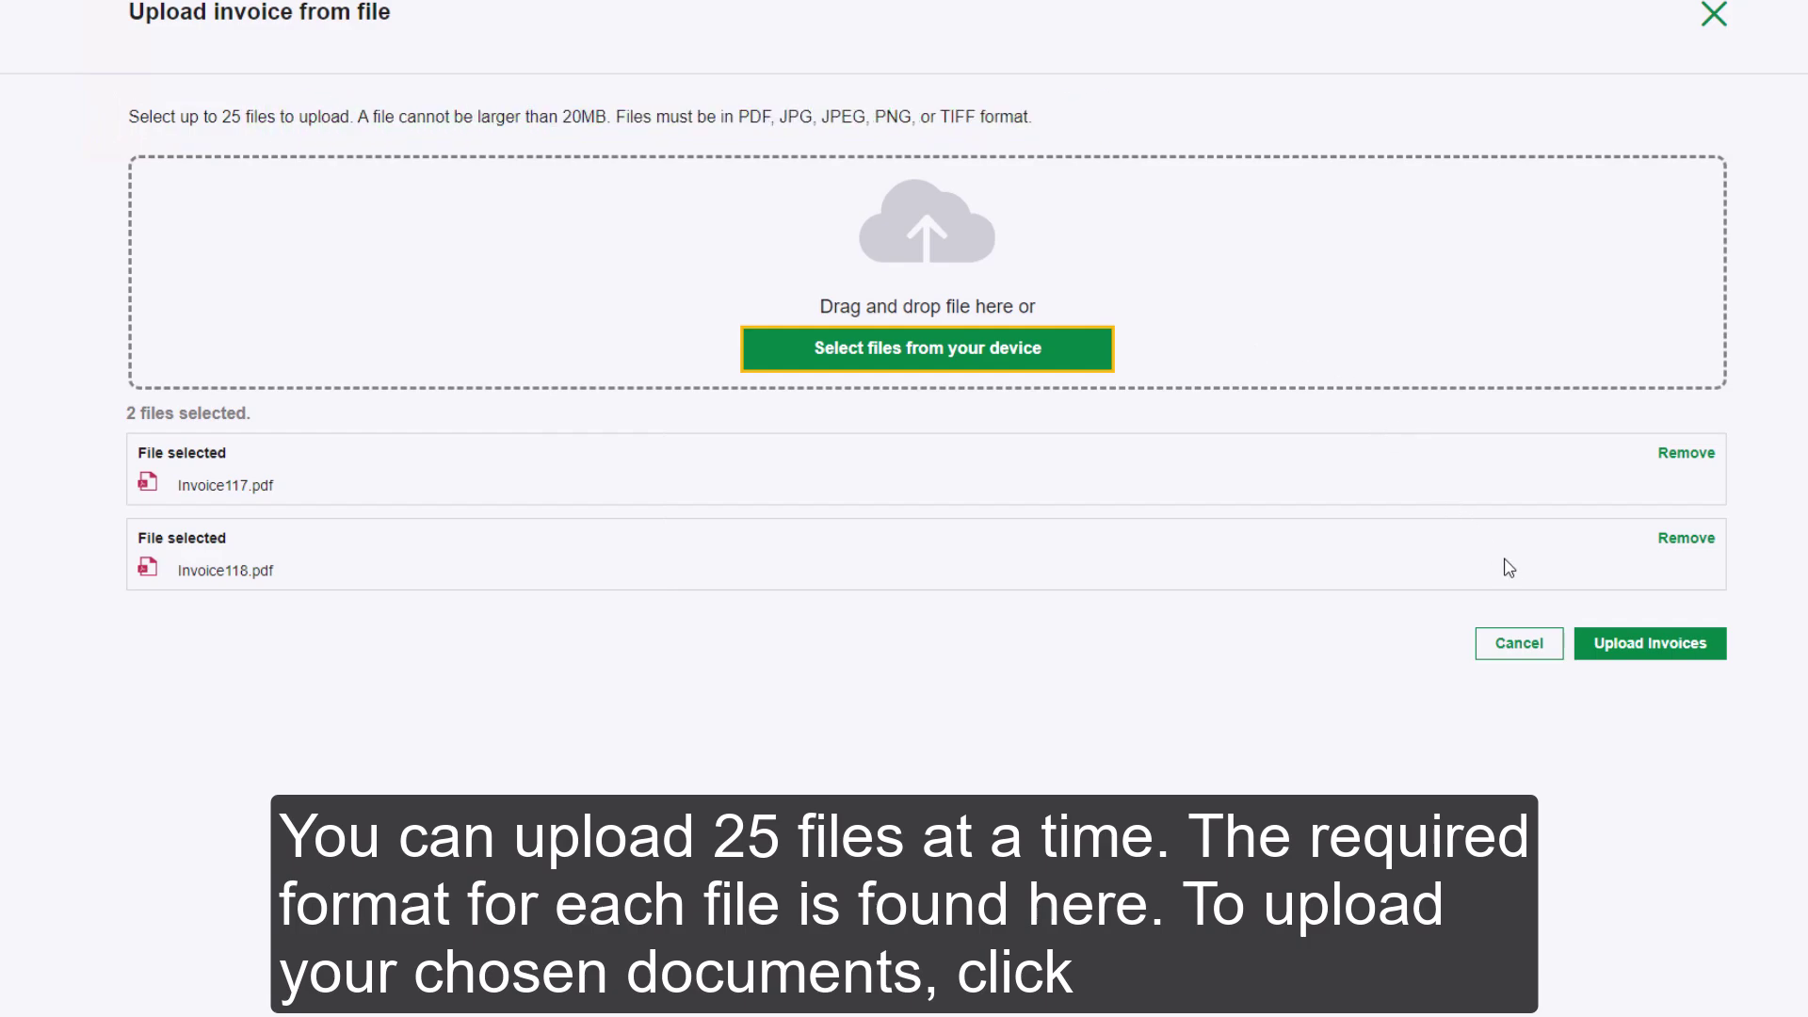
{"action": "left_click", "coordinate": [1600, 633]}
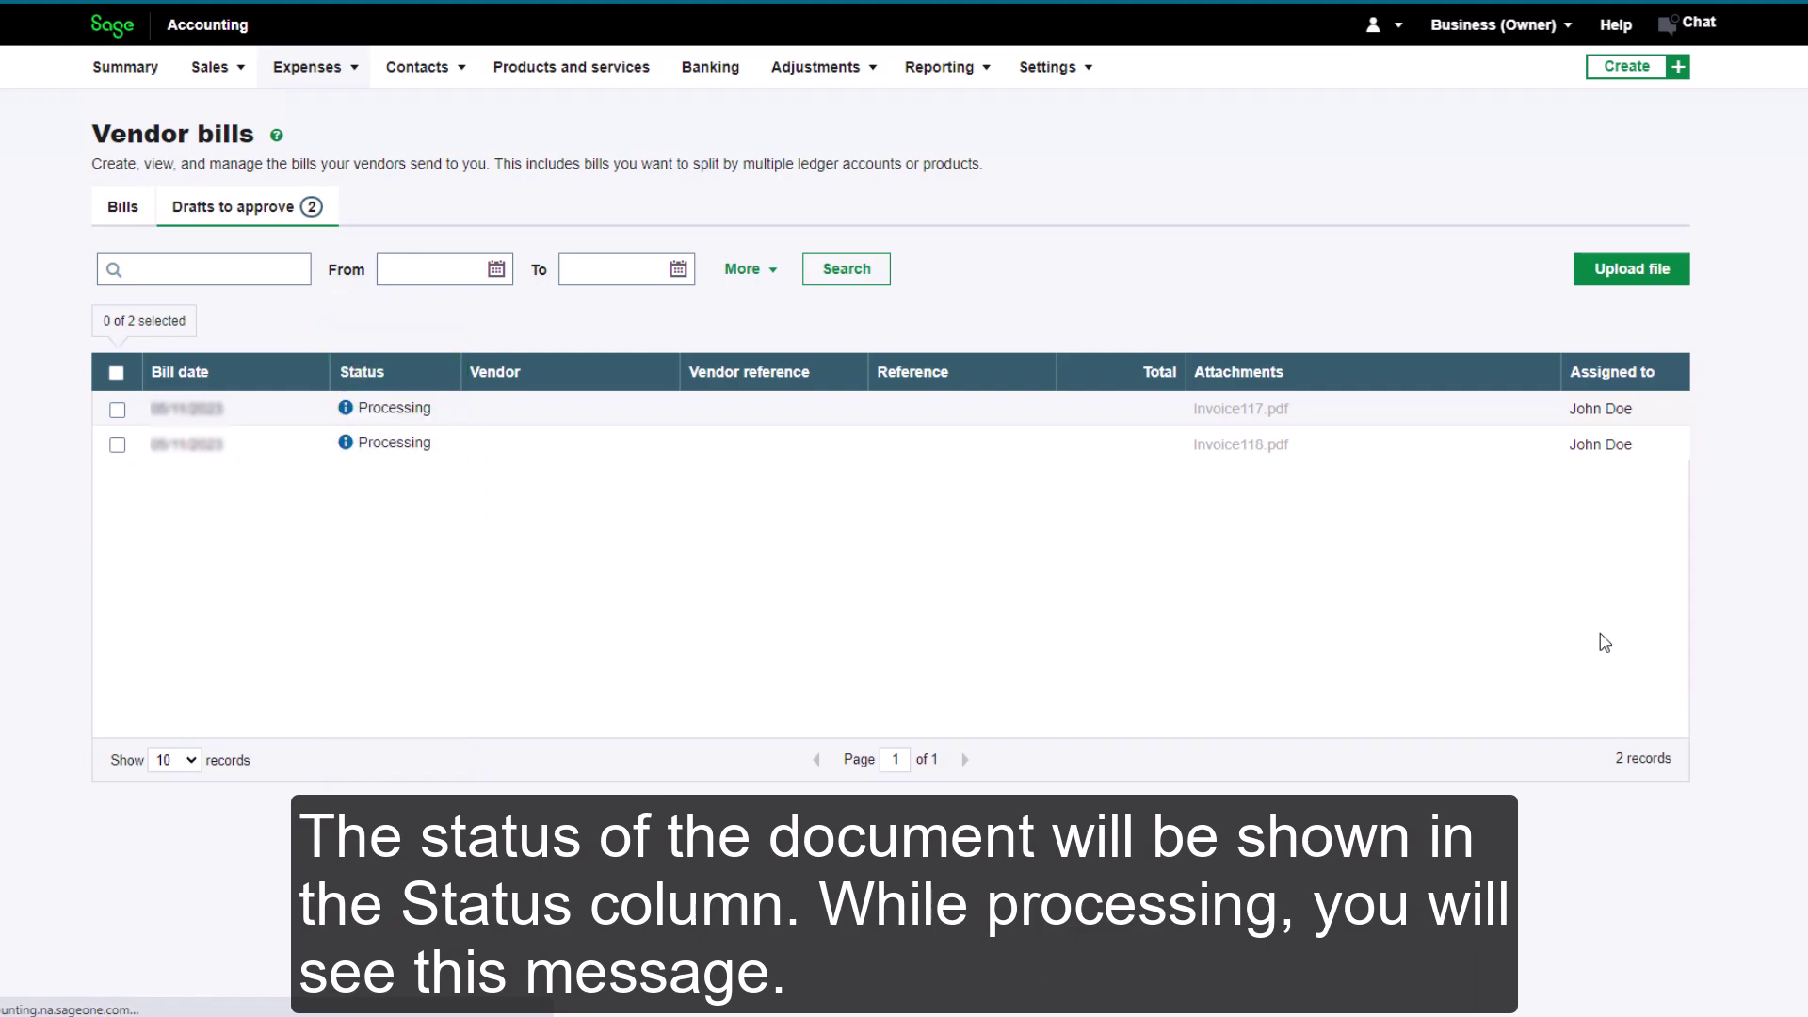
Step: Once both drafts read To review, preview Invoice117.pdf from the Attachments column, then close it
{"action": "mouse_move", "coordinate": [349, 414]}
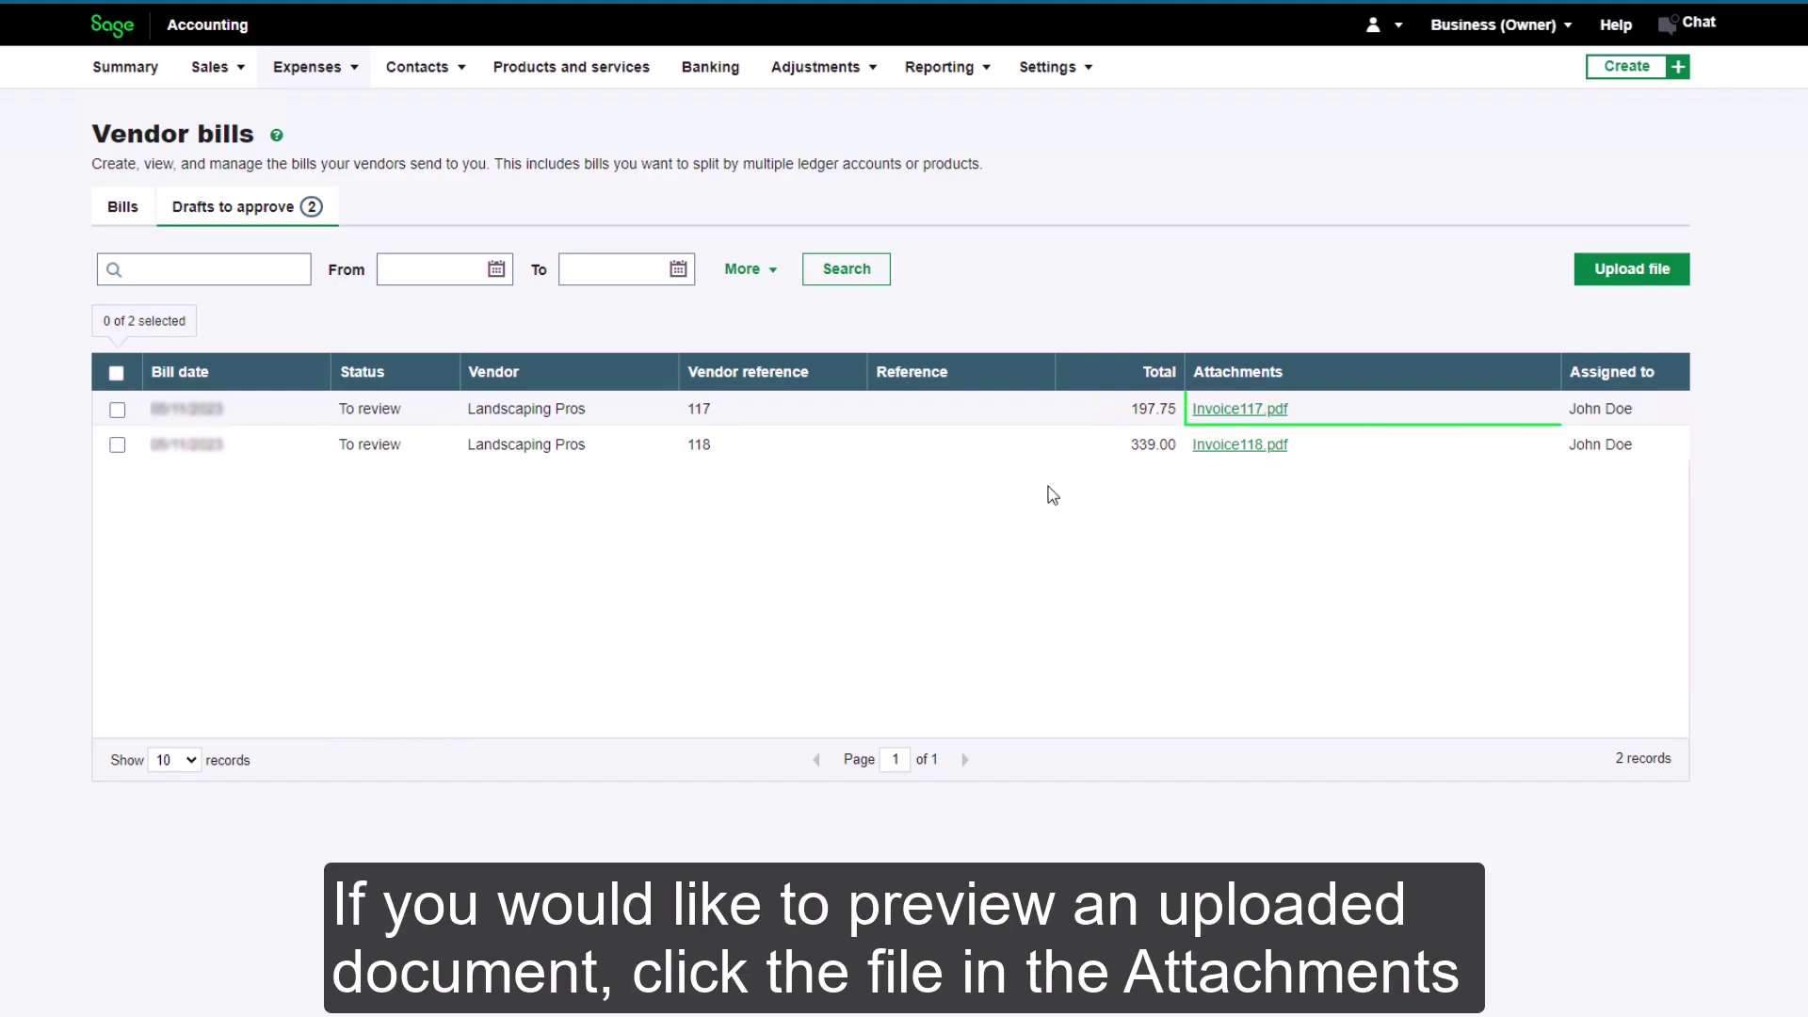
{"action": "left_click", "coordinate": [1220, 411]}
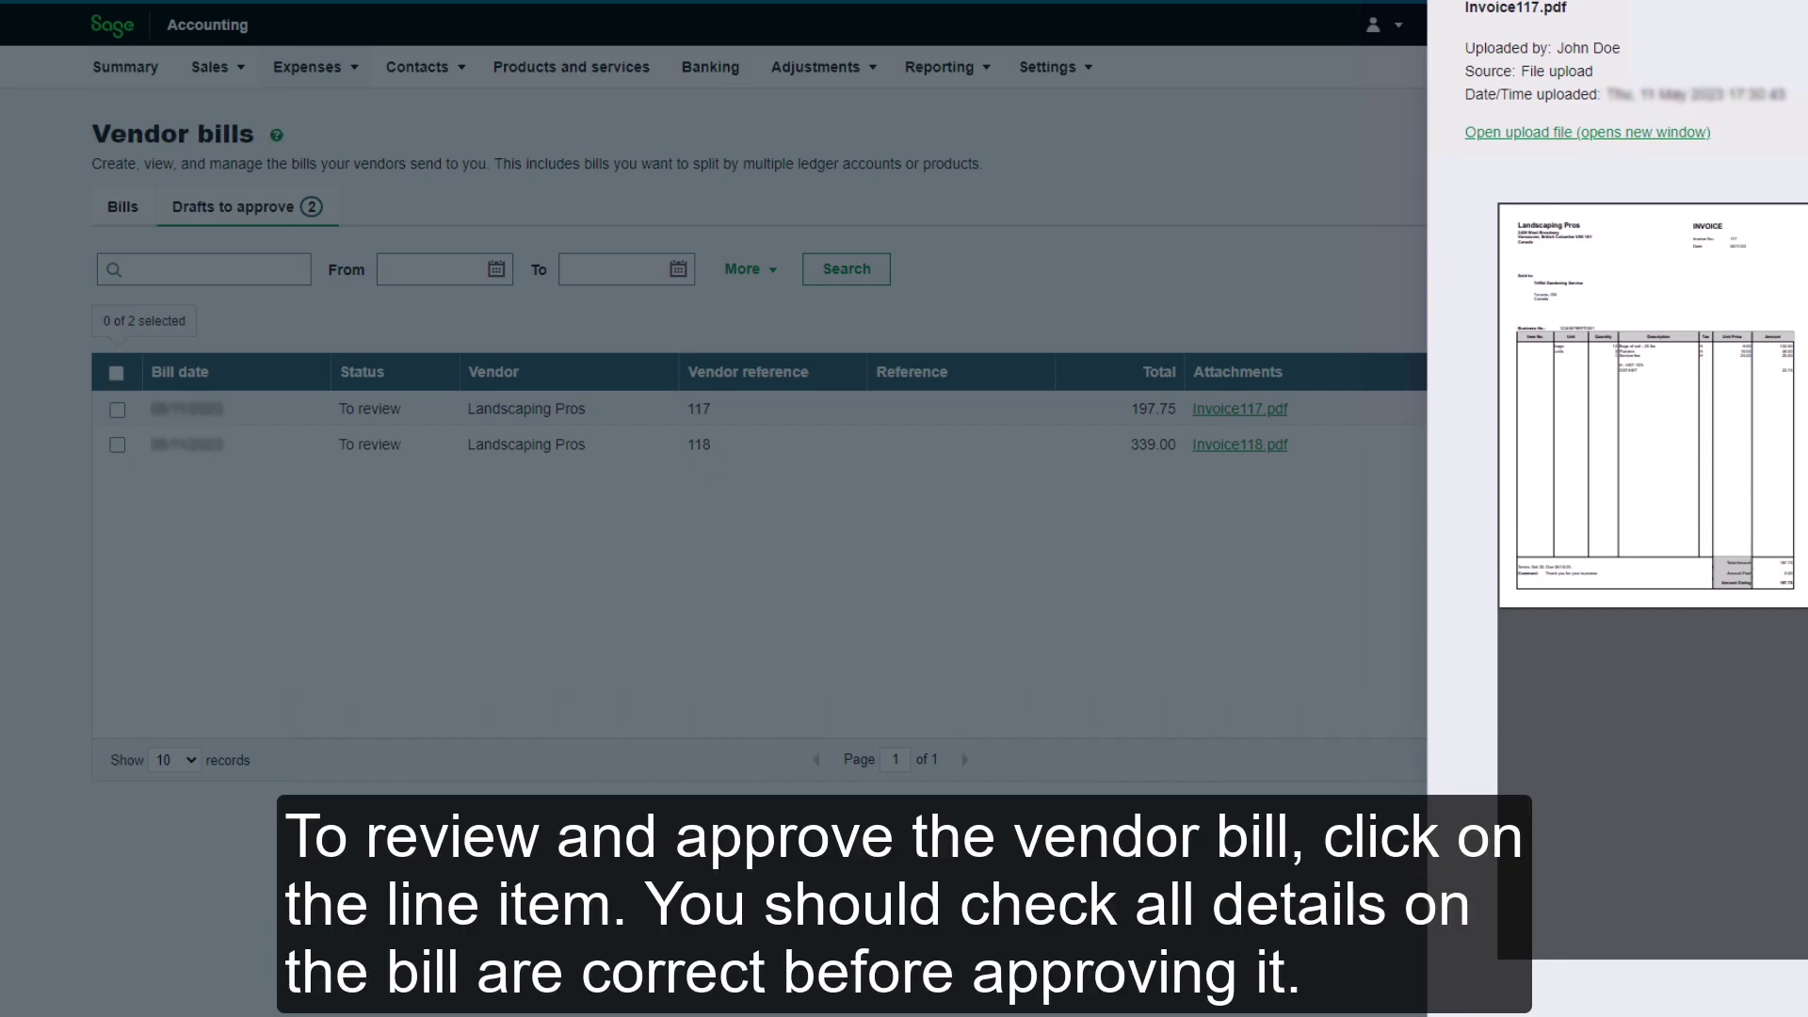
{"action": "key", "text": "Escape"}
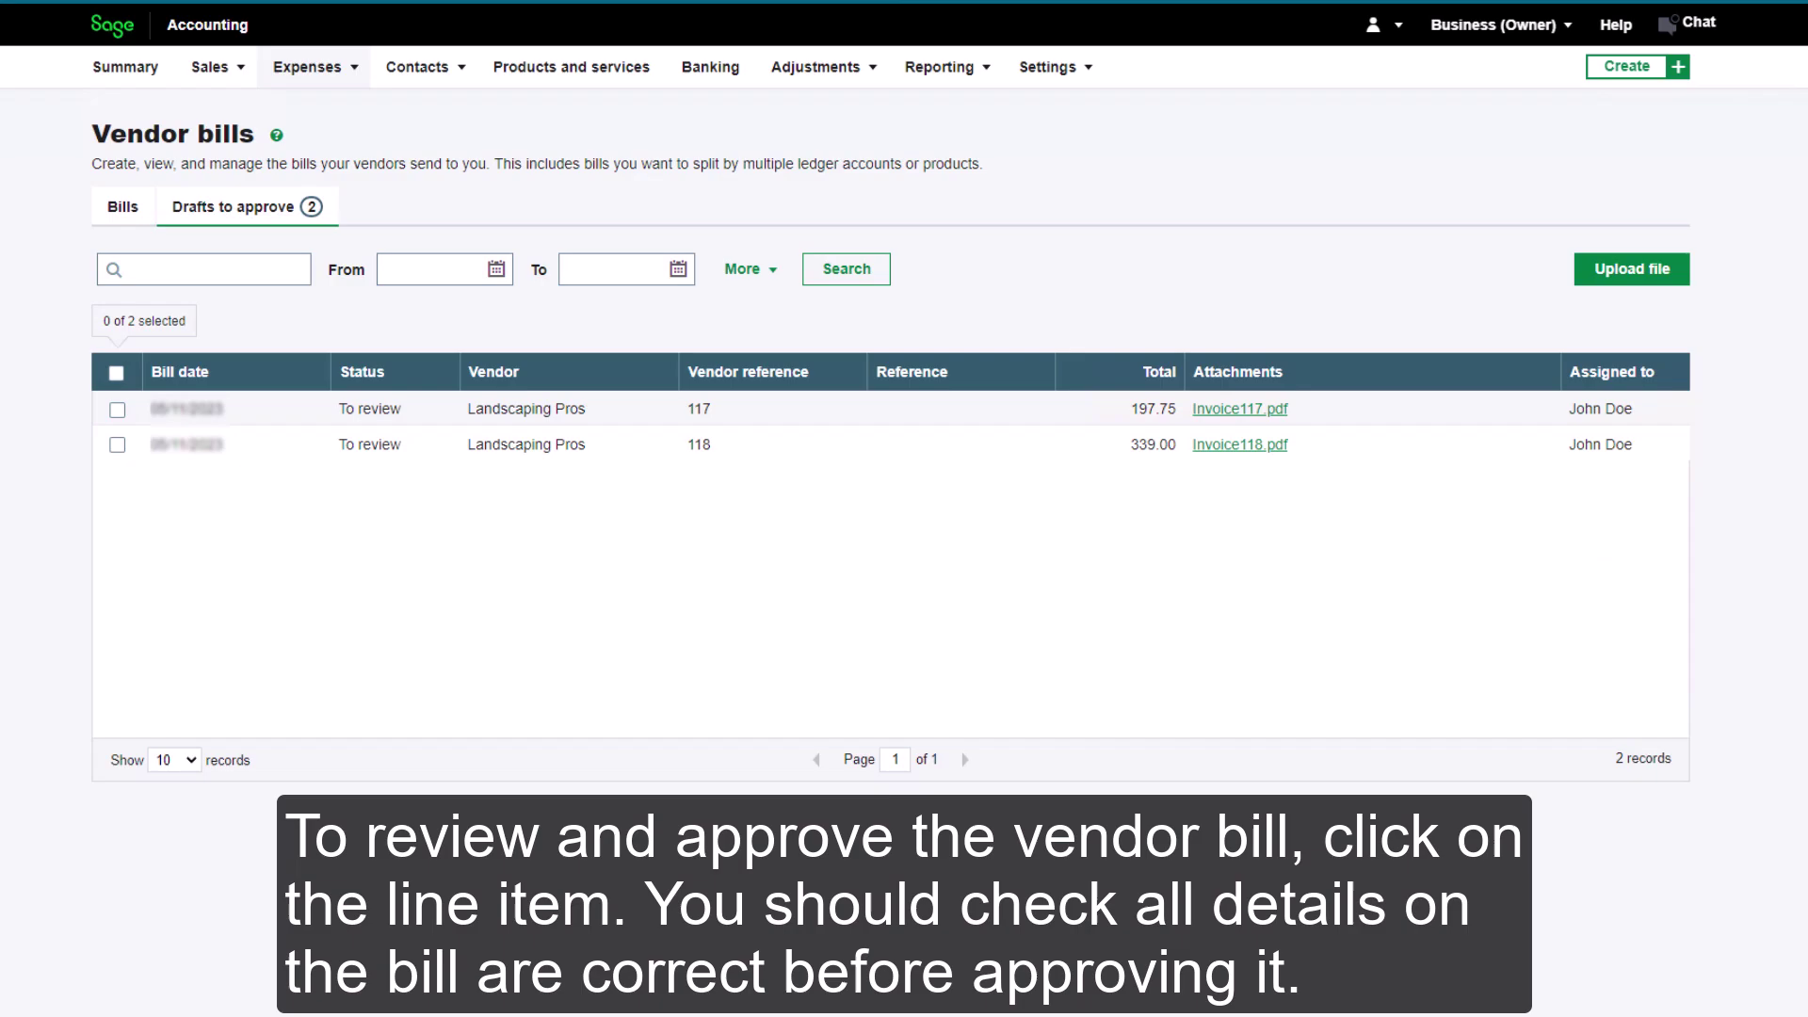
Step: Open draft bill 117 and view its invoice PDF enlarged to 100% in a separate window
{"action": "left_click", "coordinate": [622, 412]}
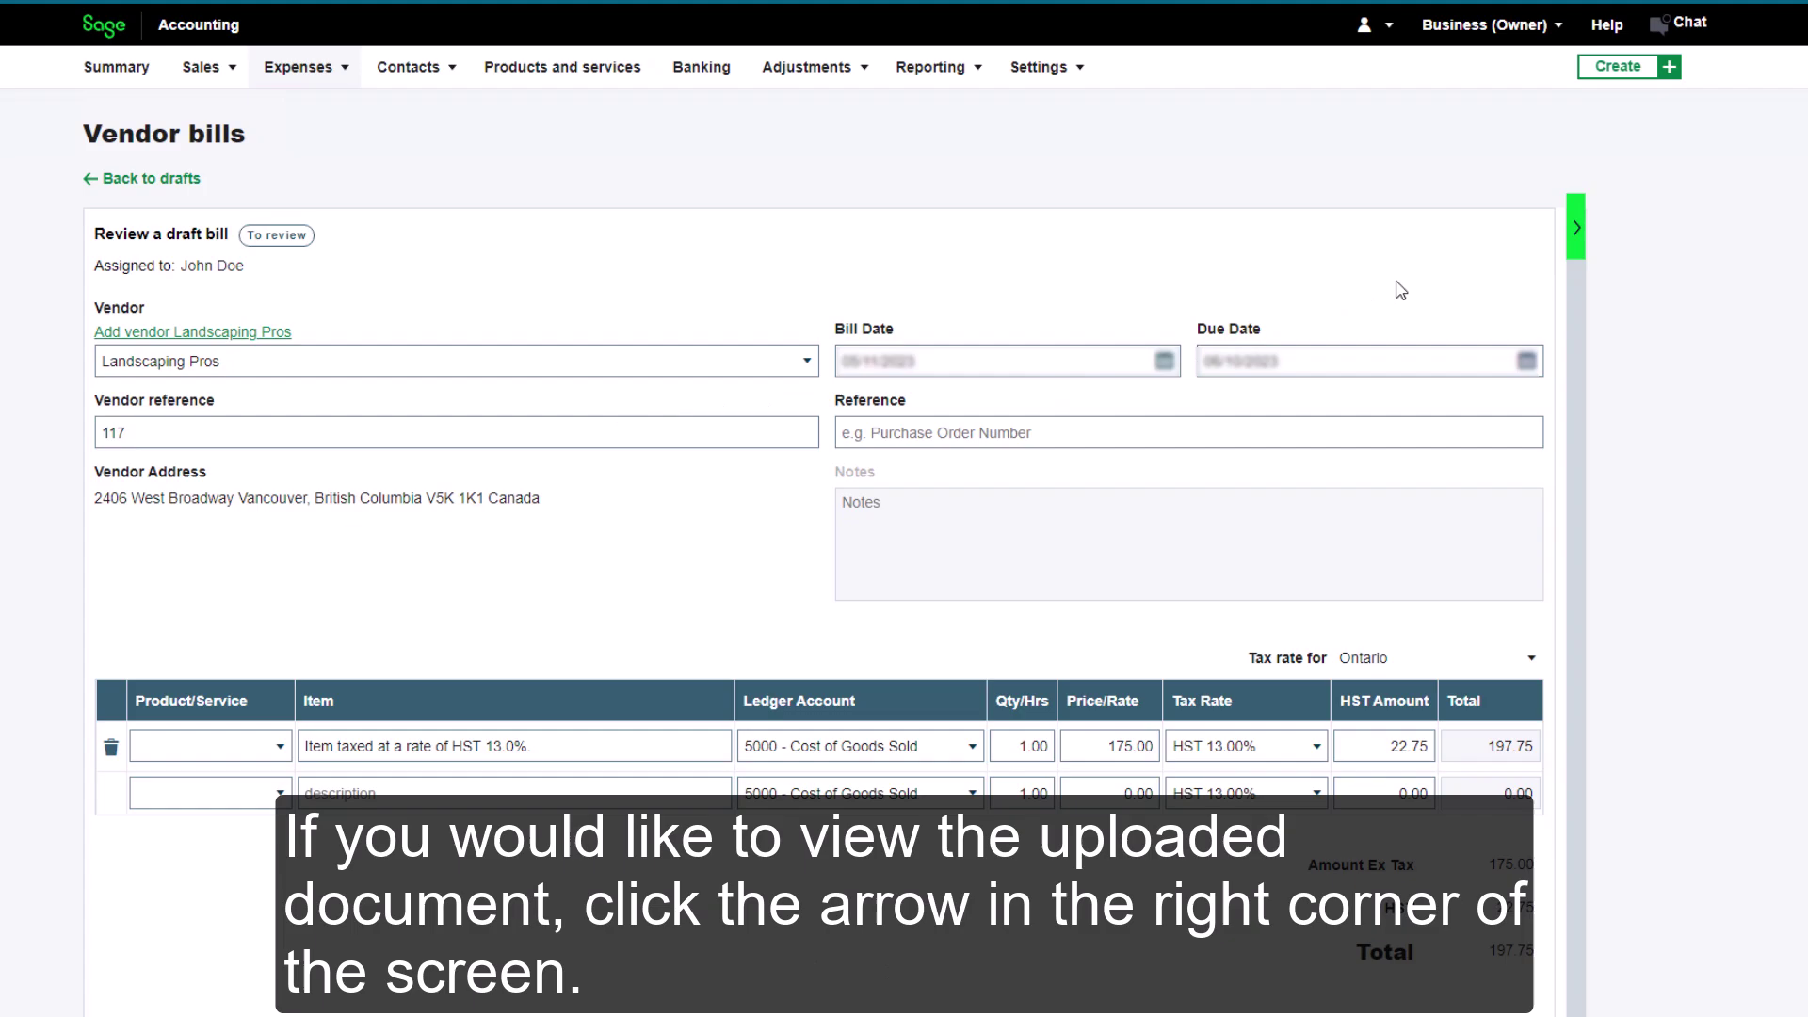
{"action": "left_click", "coordinate": [1578, 233]}
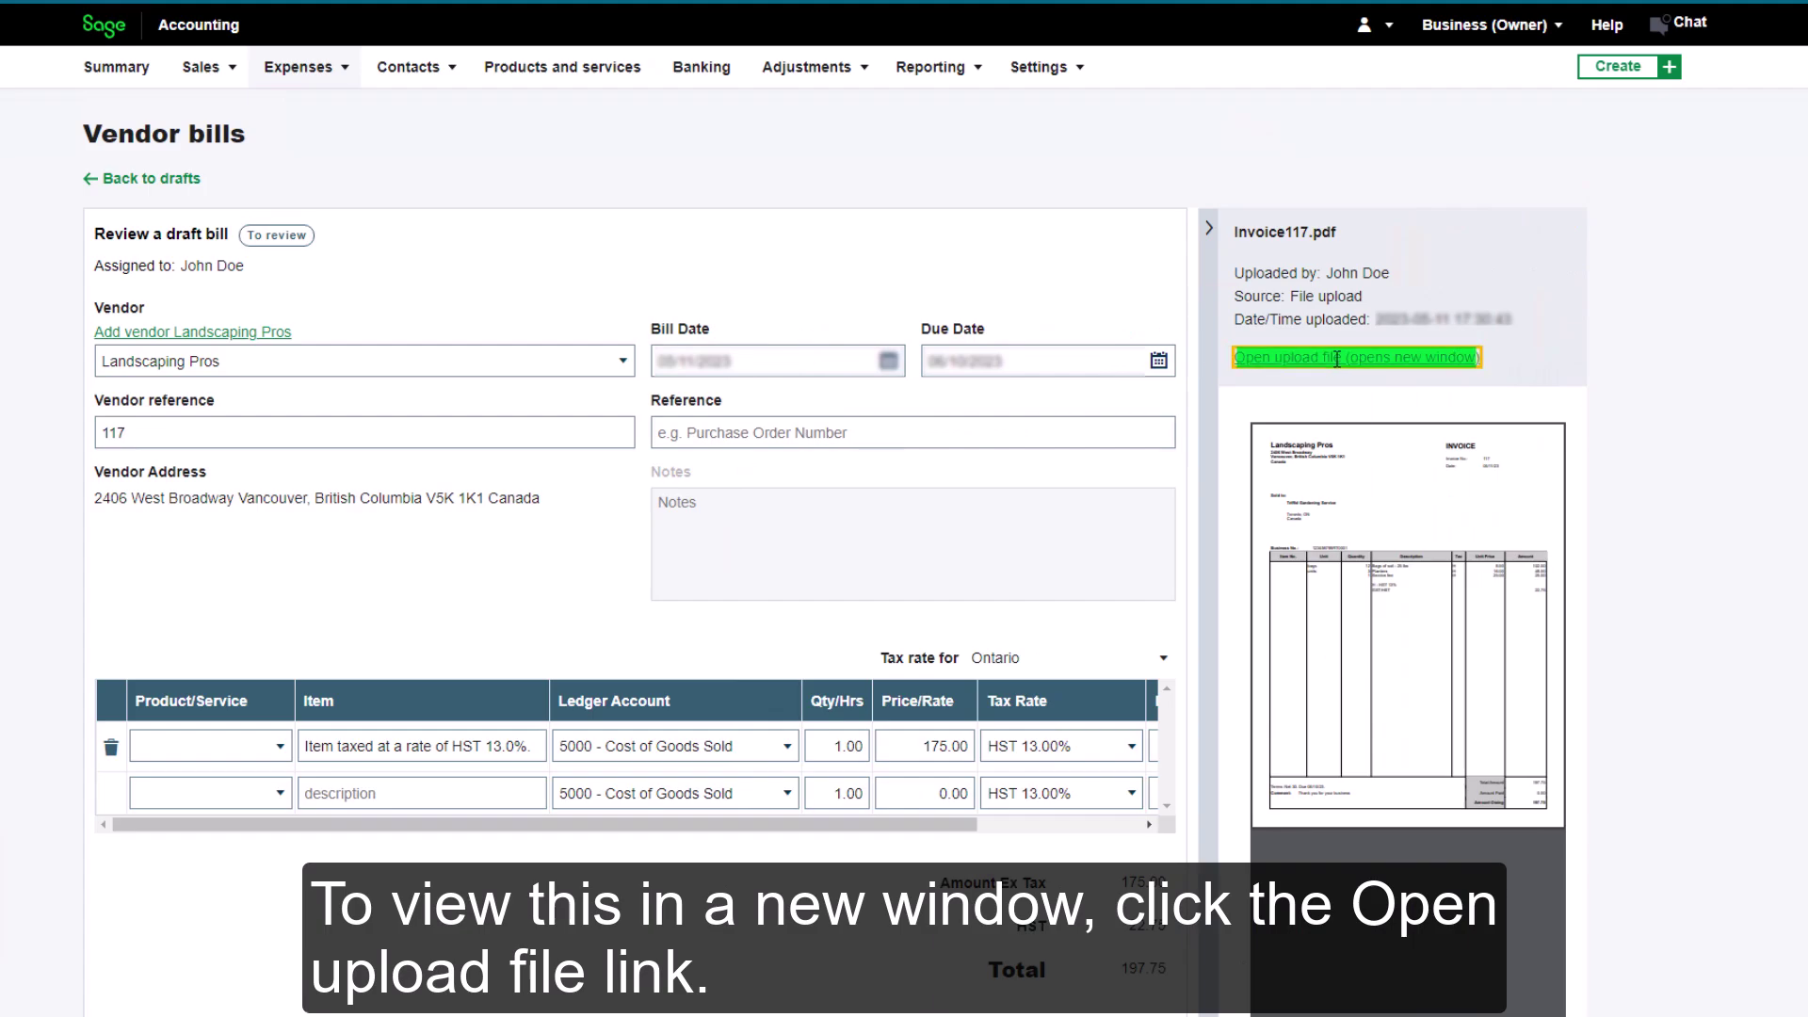
{"action": "left_click", "coordinate": [1337, 357]}
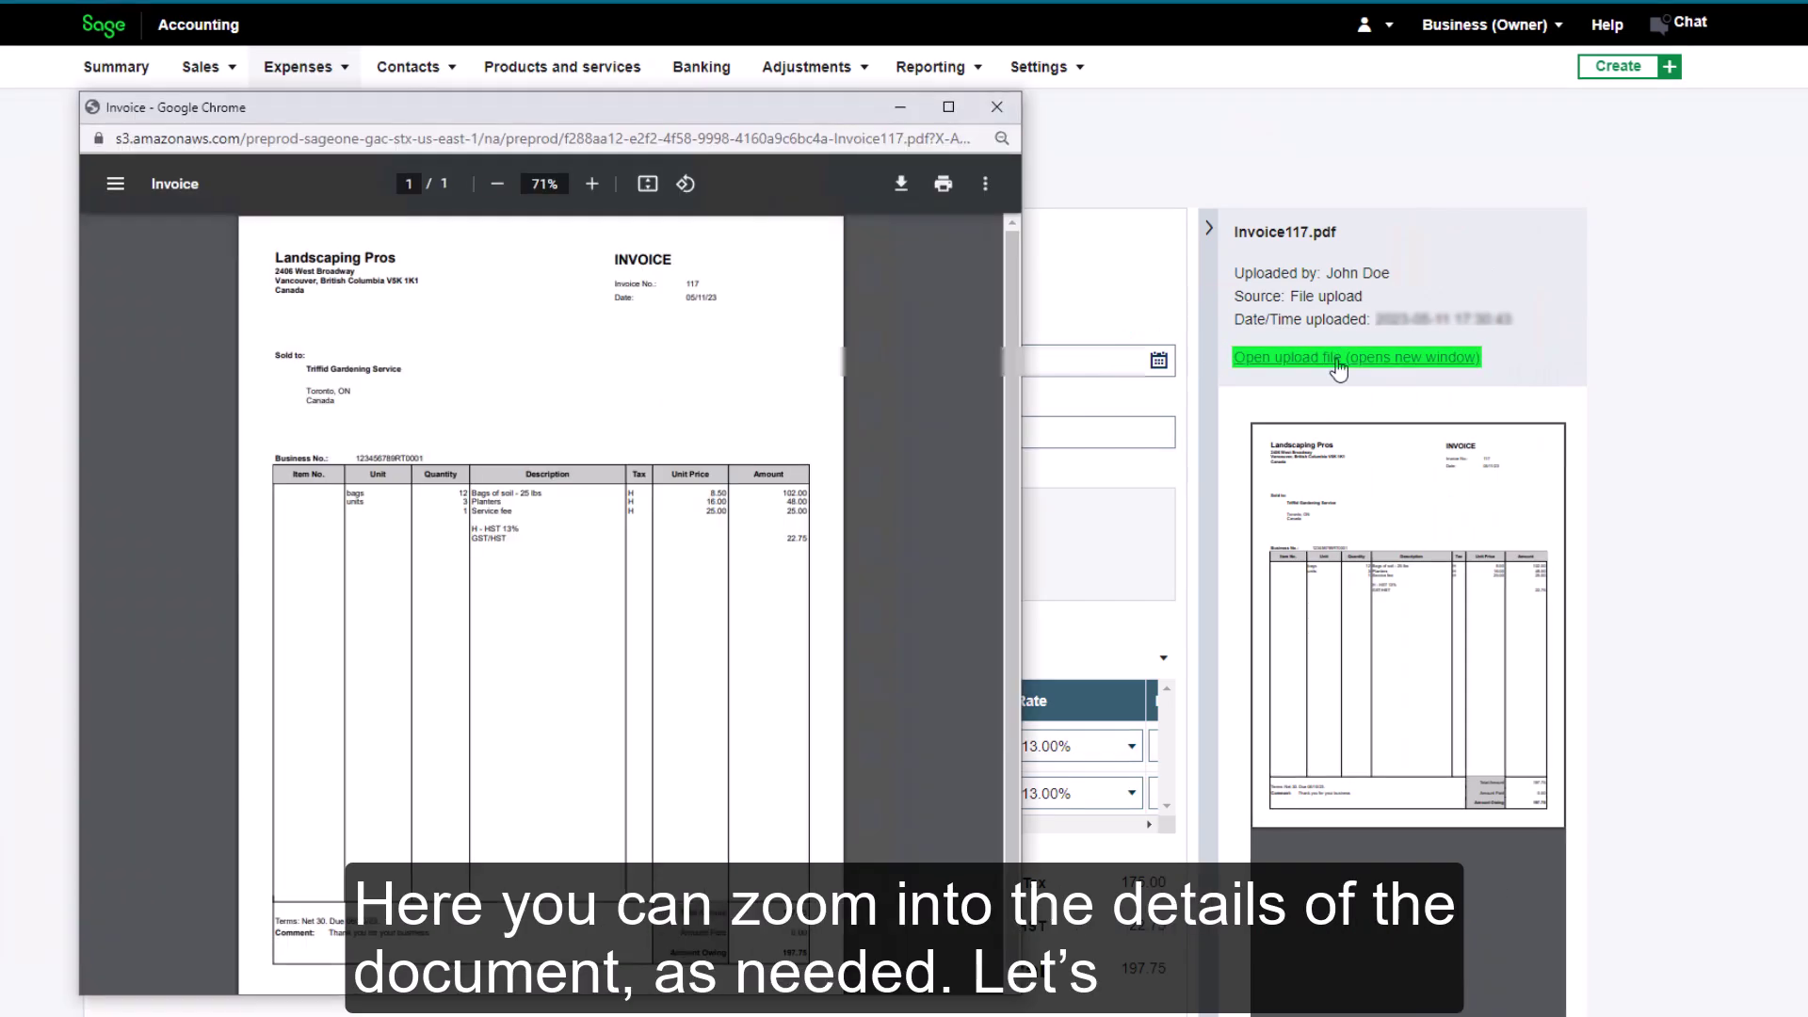
{"action": "left_click", "coordinate": [592, 184]}
{"action": "left_click", "coordinate": [592, 184]}
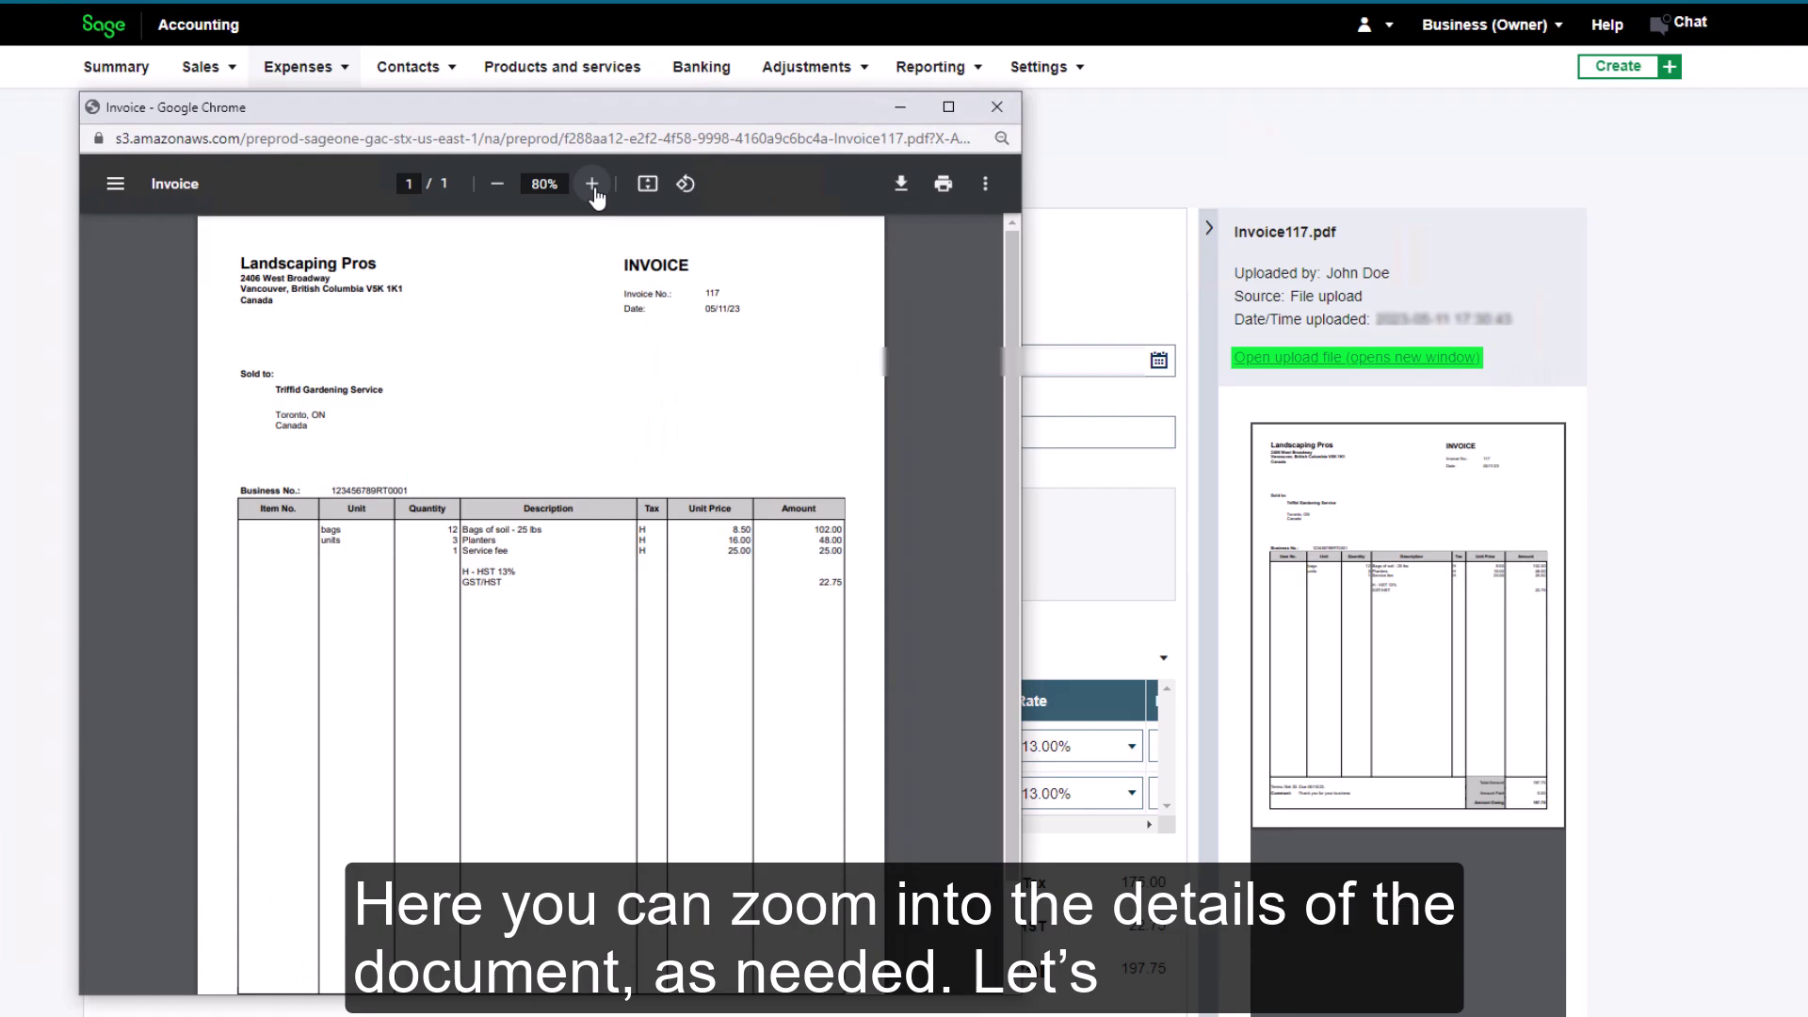
{"action": "left_click", "coordinate": [592, 184]}
{"action": "left_click", "coordinate": [592, 184]}
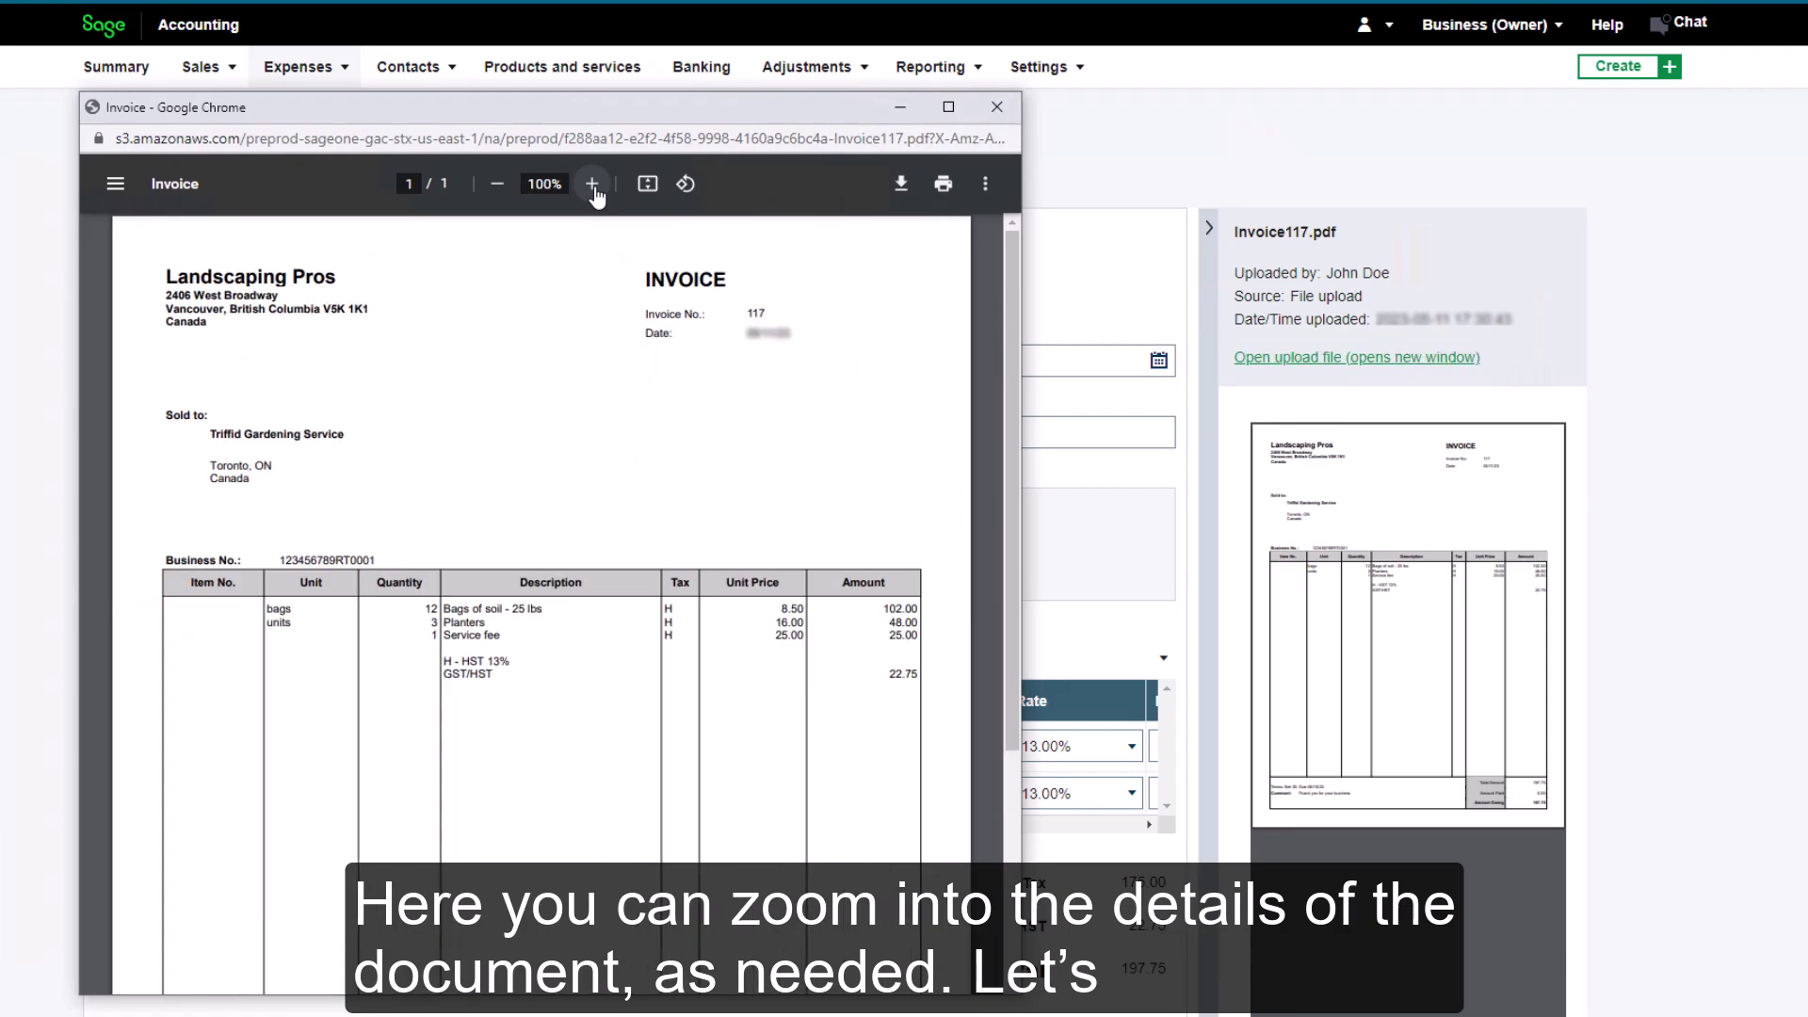
{"action": "left_click", "coordinate": [1000, 111]}
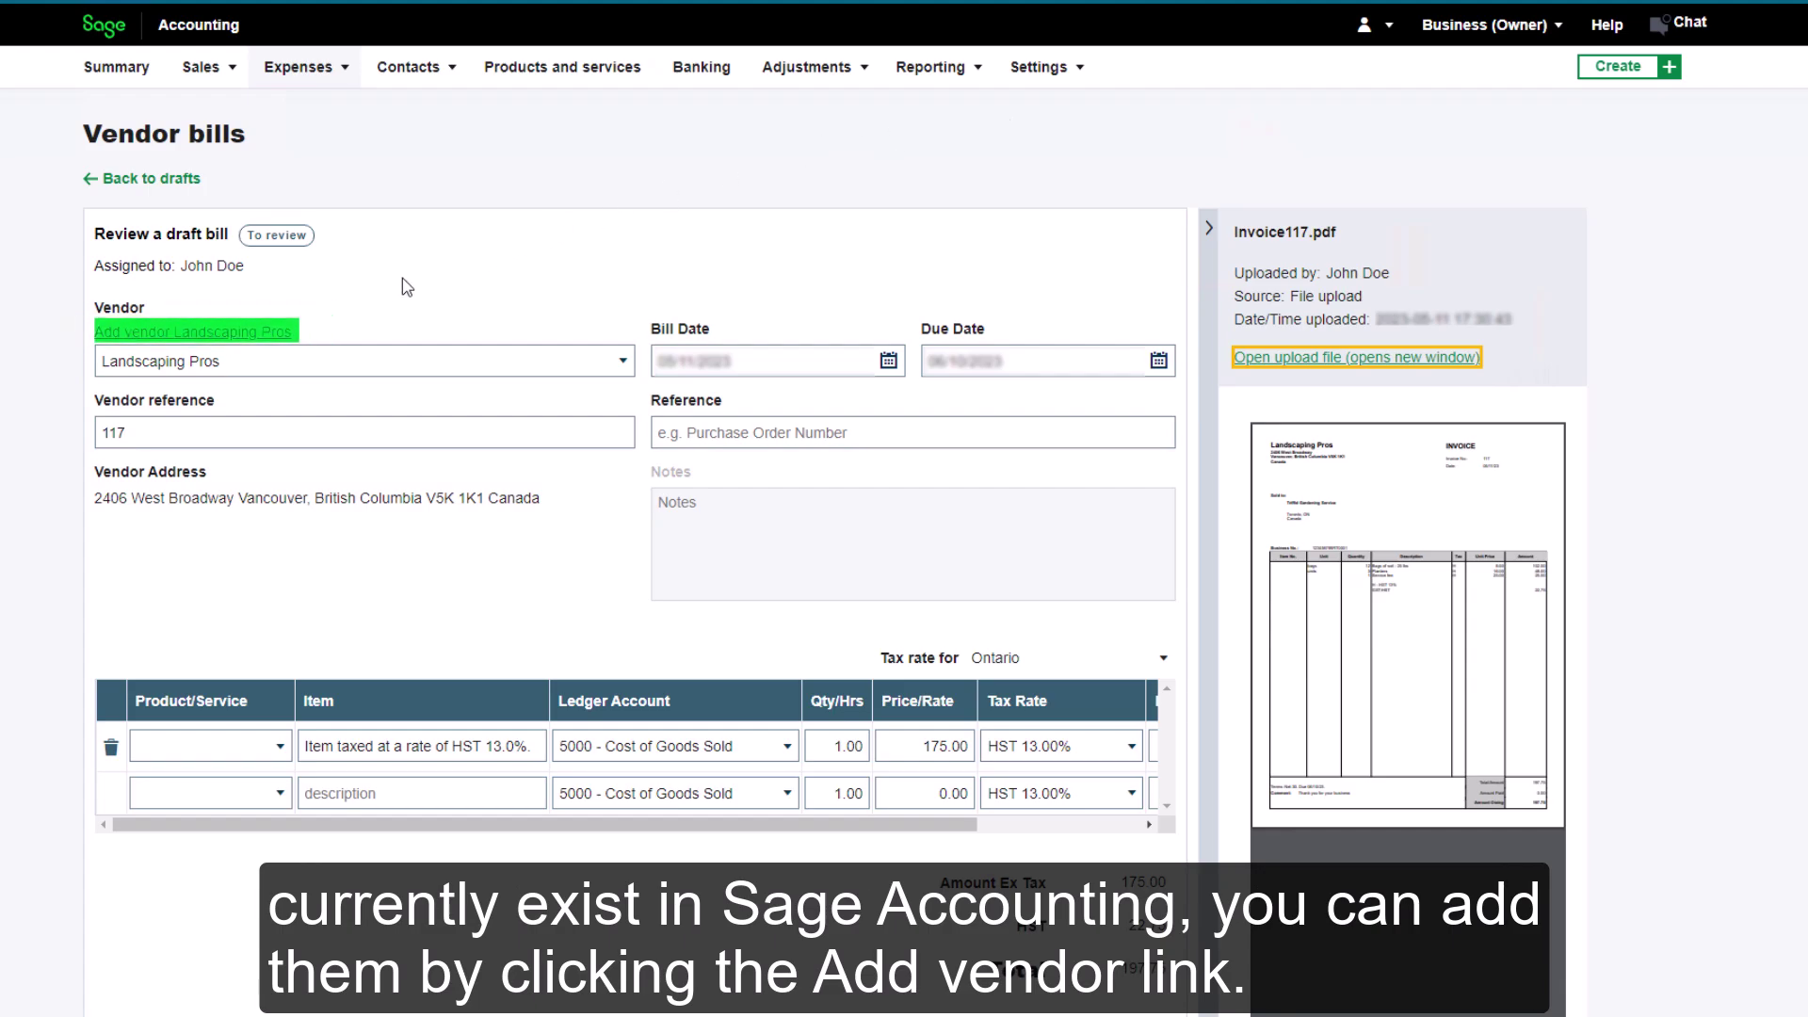
Step: Create Landscaping Pros as a new vendor from the prefilled details on draft bill 117
{"action": "left_click", "coordinate": [261, 335]}
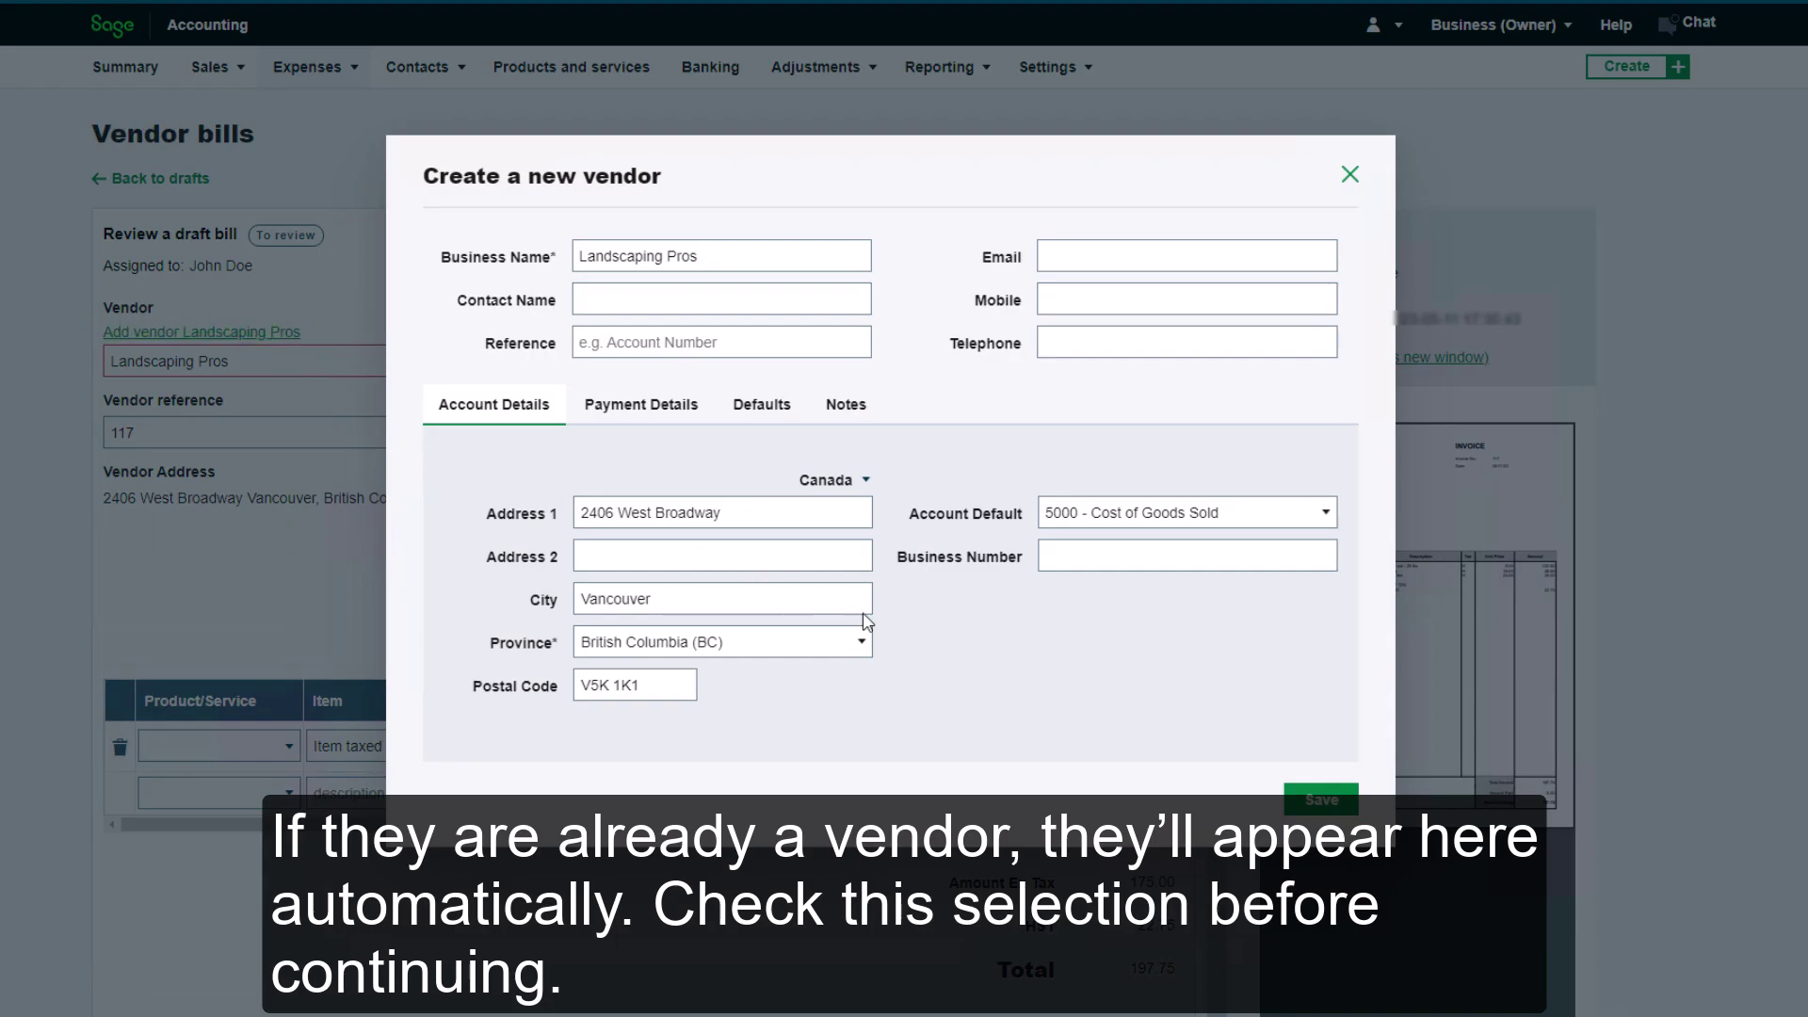
{"action": "left_click", "coordinate": [1306, 801]}
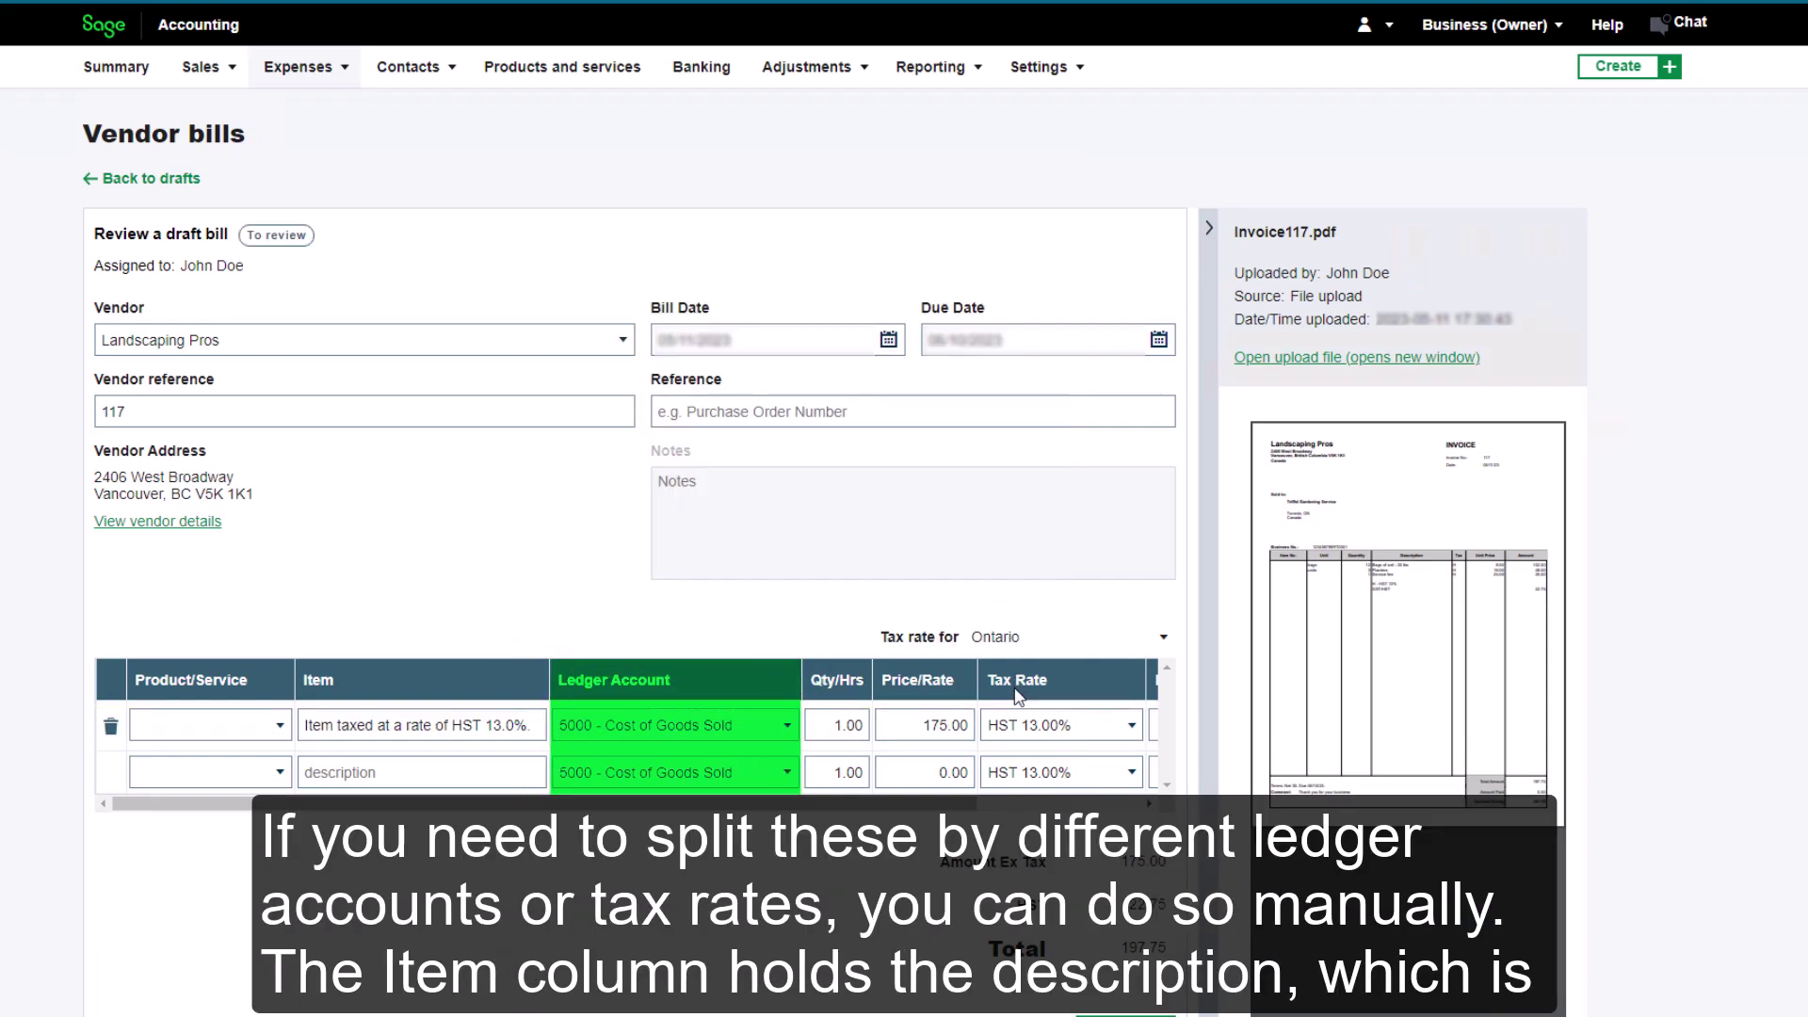
Step: Return to Drafts to approve, where only Landscaping Pros bill 118 (339.00) remains
{"action": "scroll", "coordinate": [1017, 696], "scroll_direction": "down", "scroll_amount": 1}
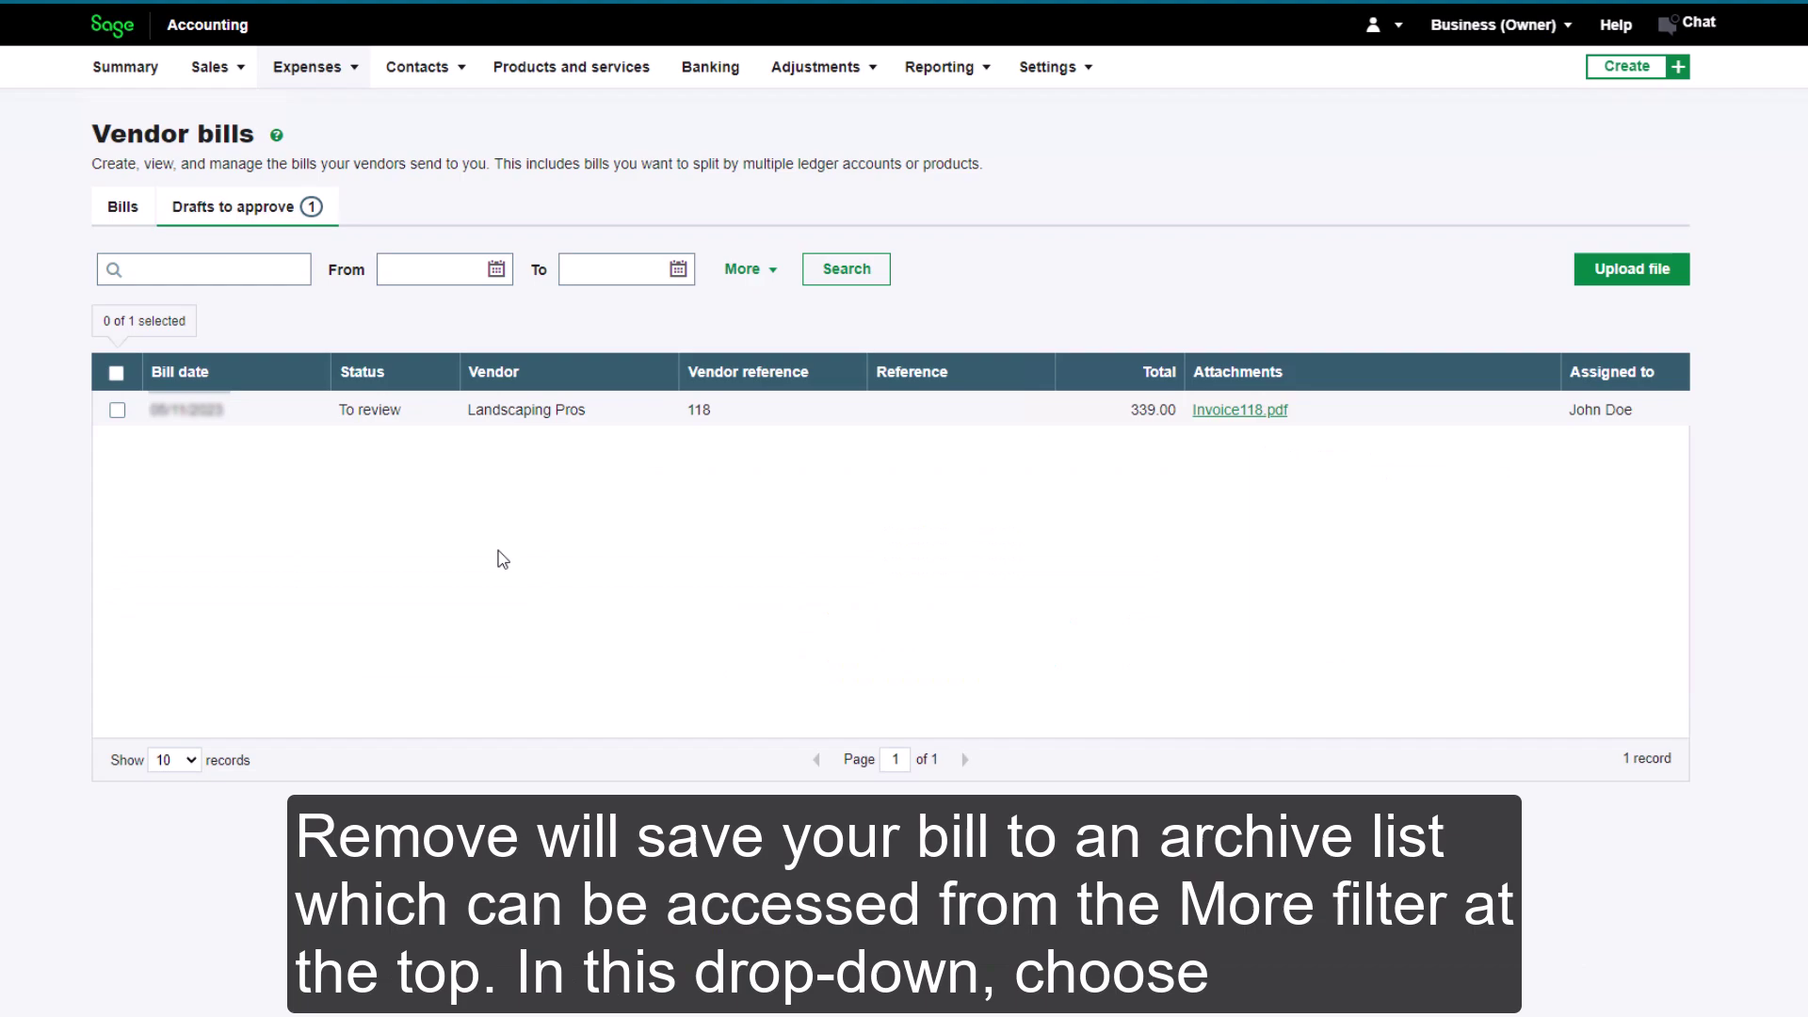
Step: Filter the drafts to Archived only and open the archived INV24.COM CANADA bill
{"action": "left_click", "coordinate": [749, 275]}
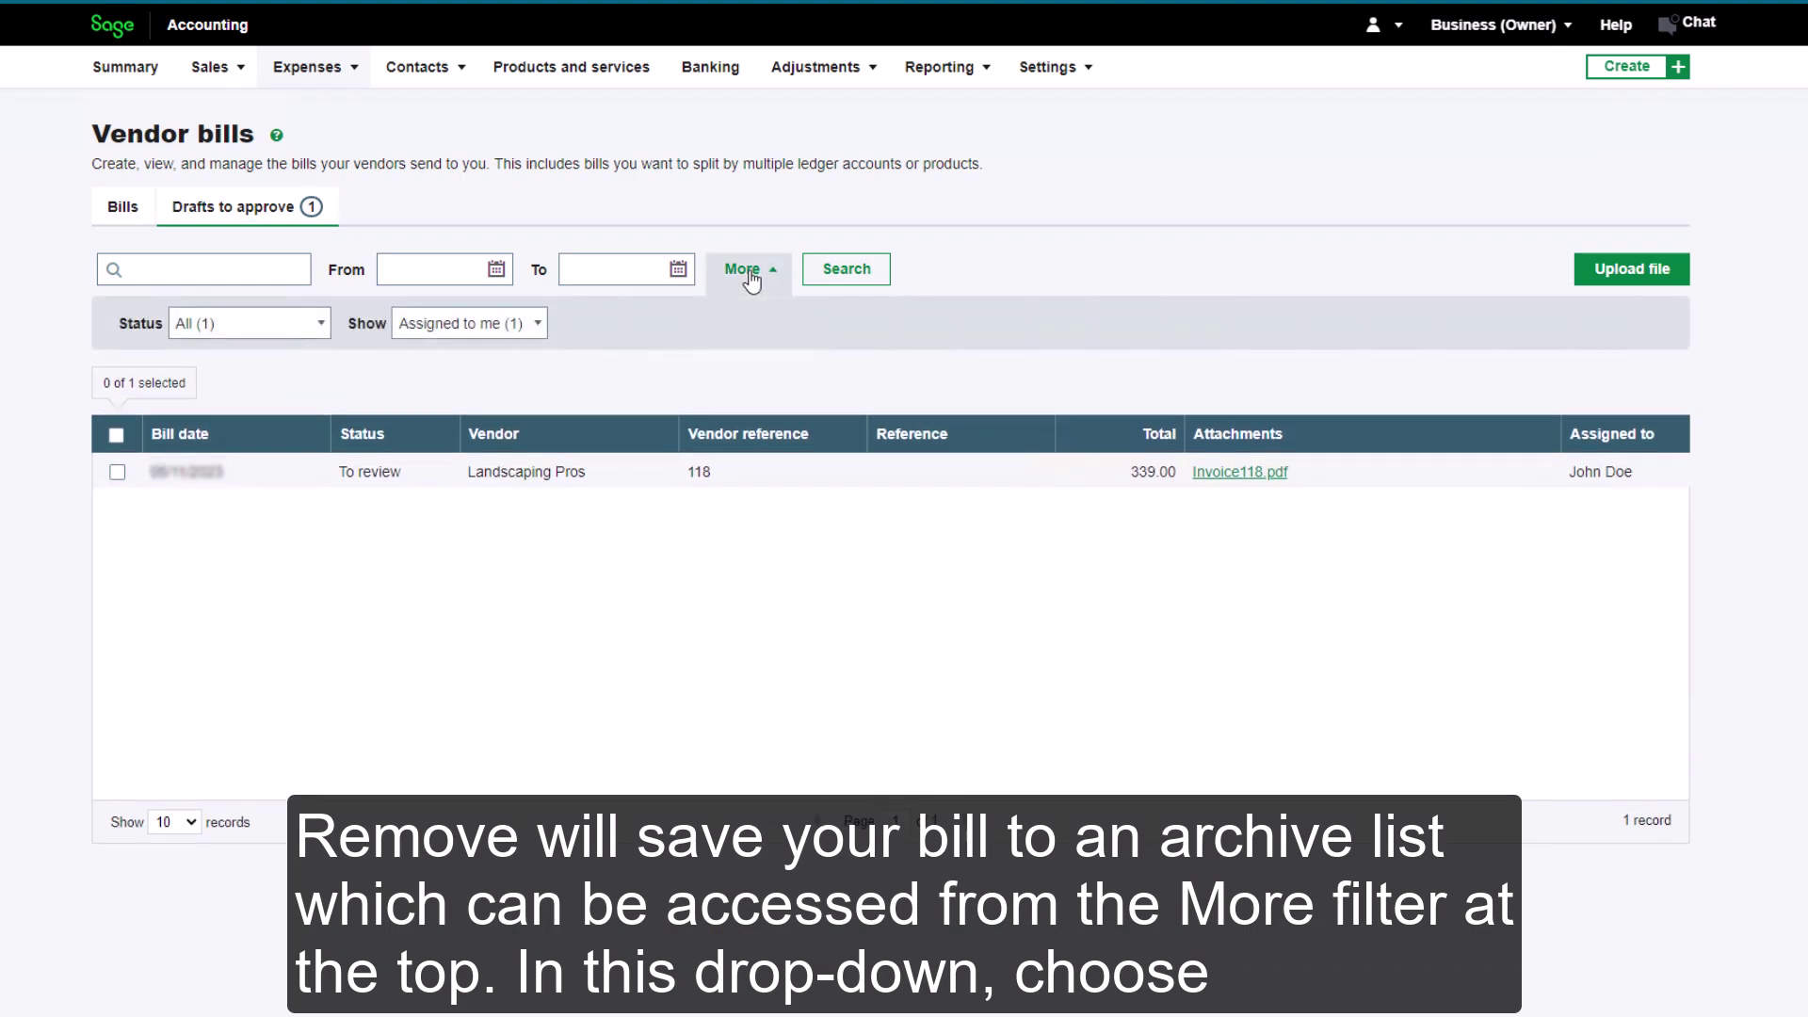
{"action": "left_click", "coordinate": [535, 324]}
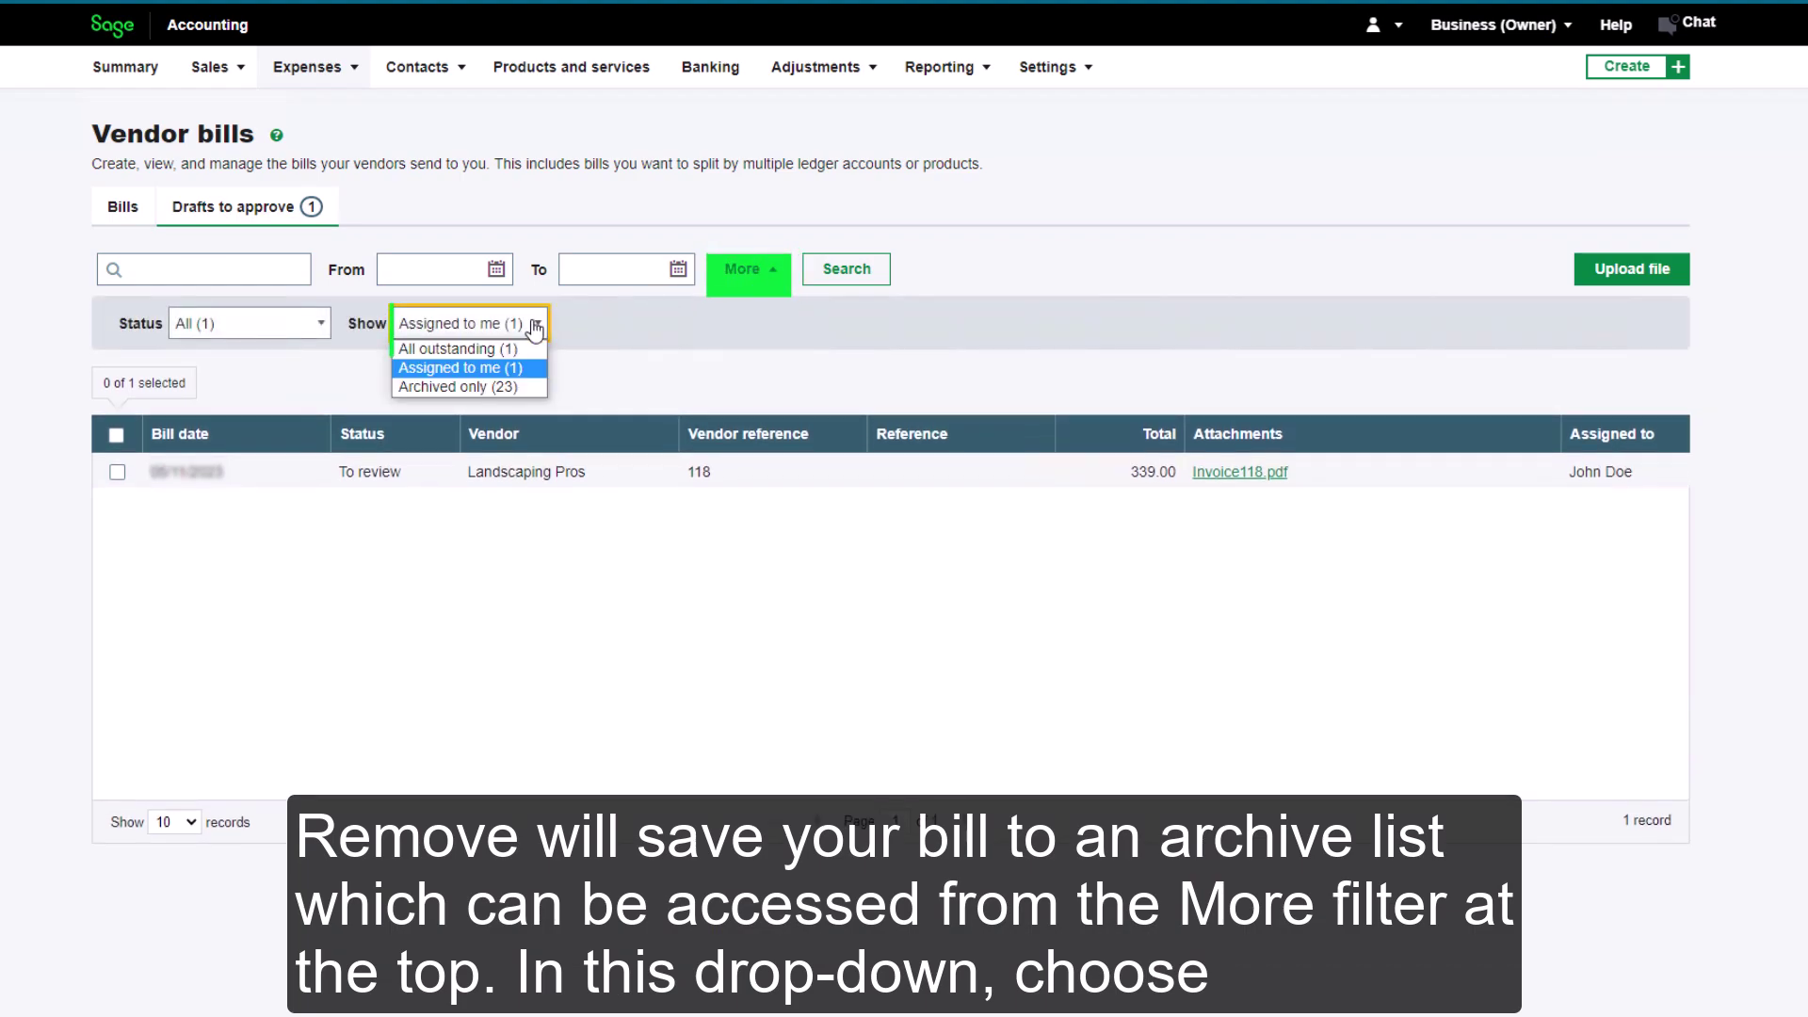
{"action": "left_click", "coordinate": [503, 386]}
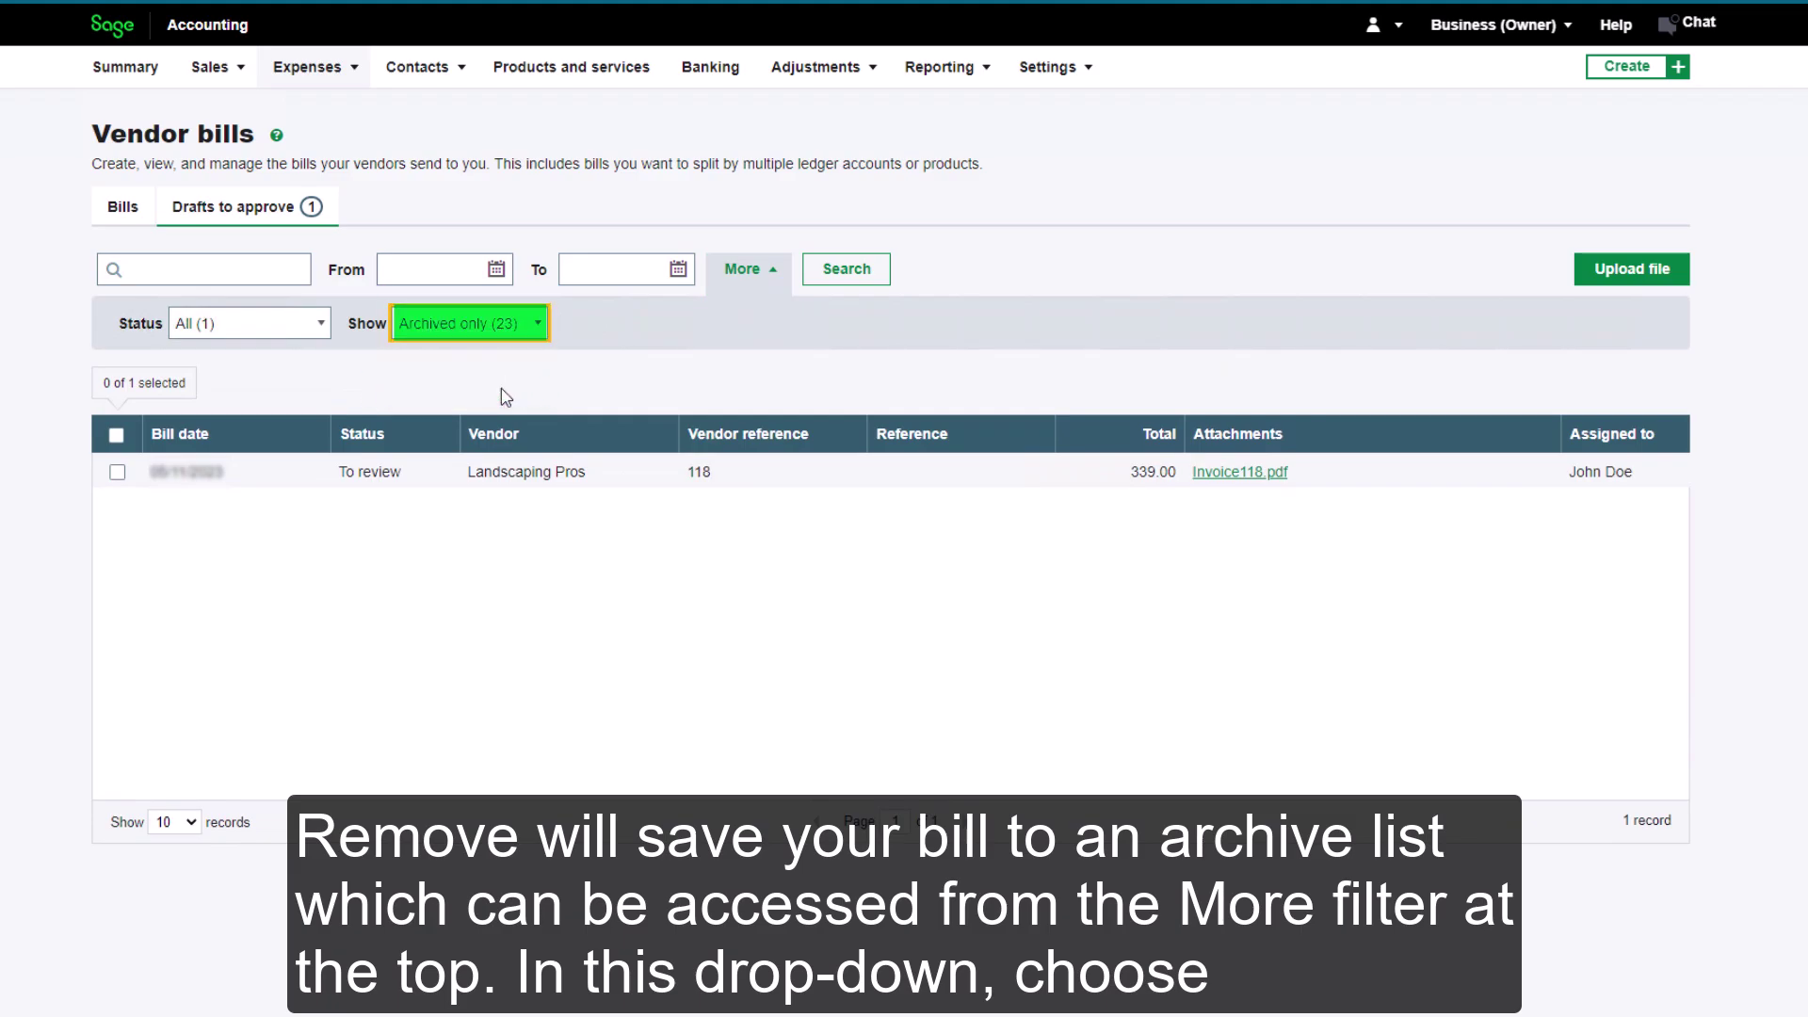
{"action": "left_click", "coordinate": [847, 271]}
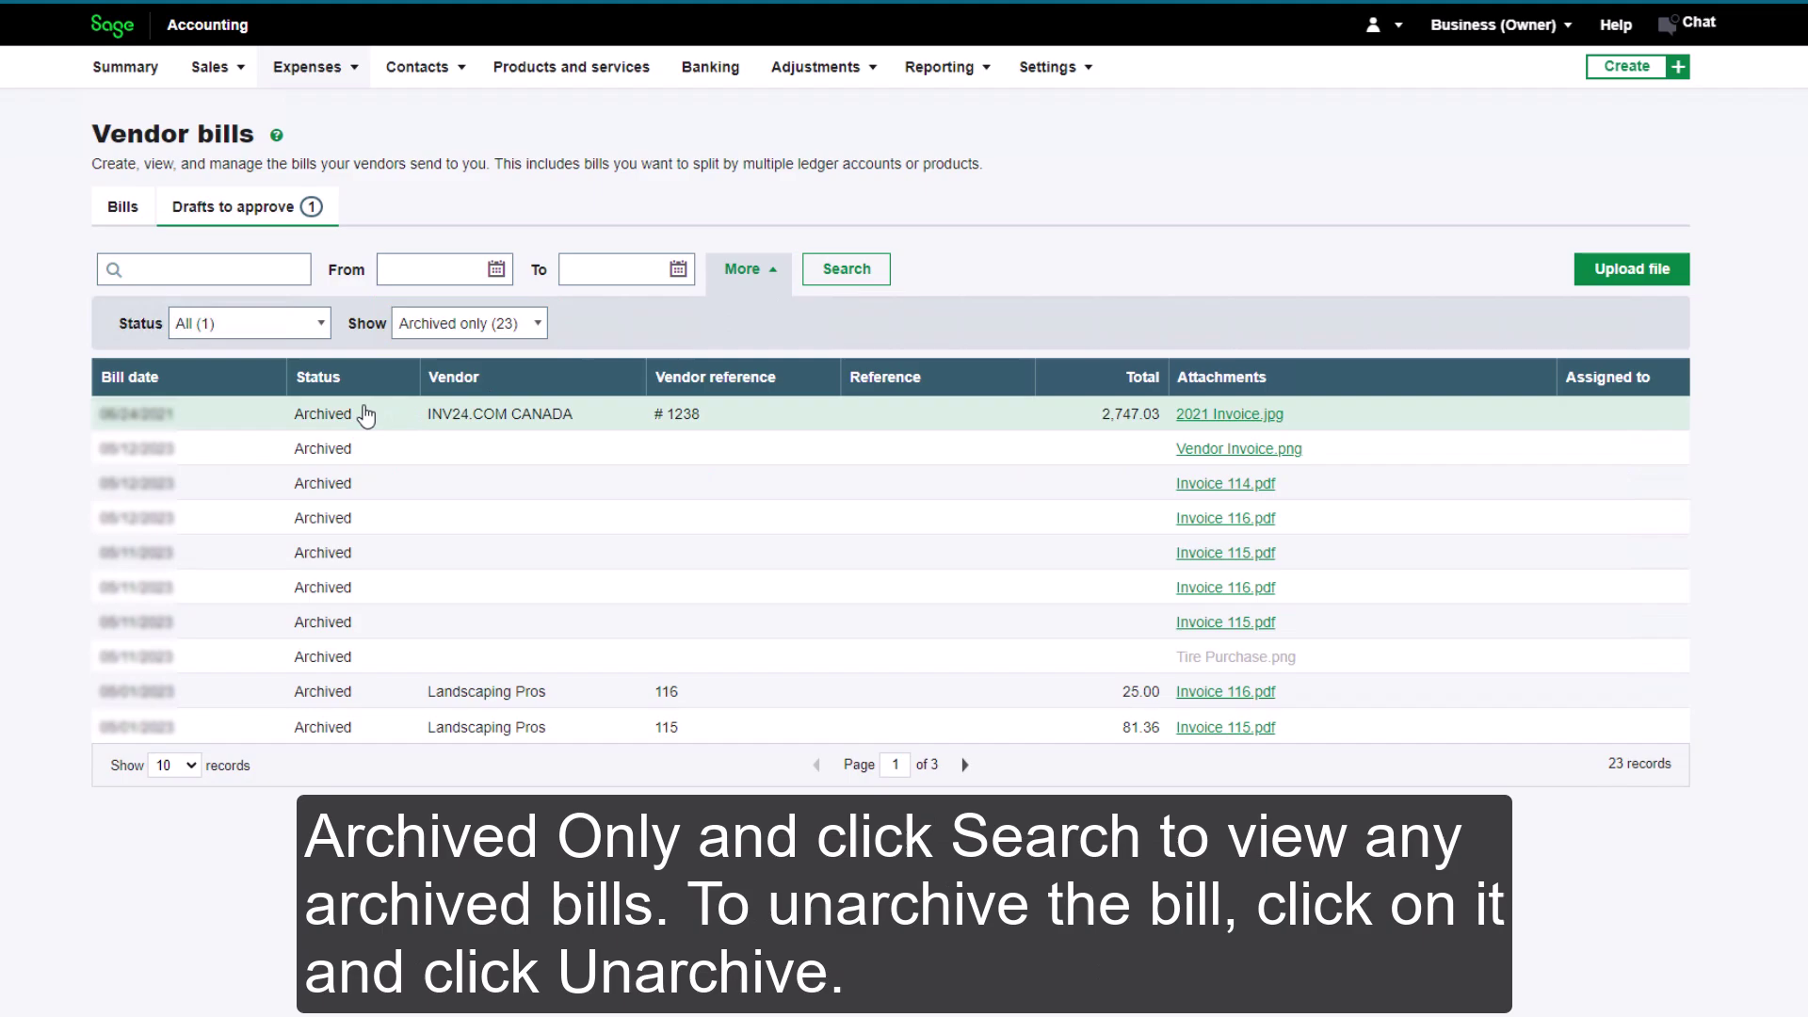
{"action": "left_click", "coordinate": [365, 415]}
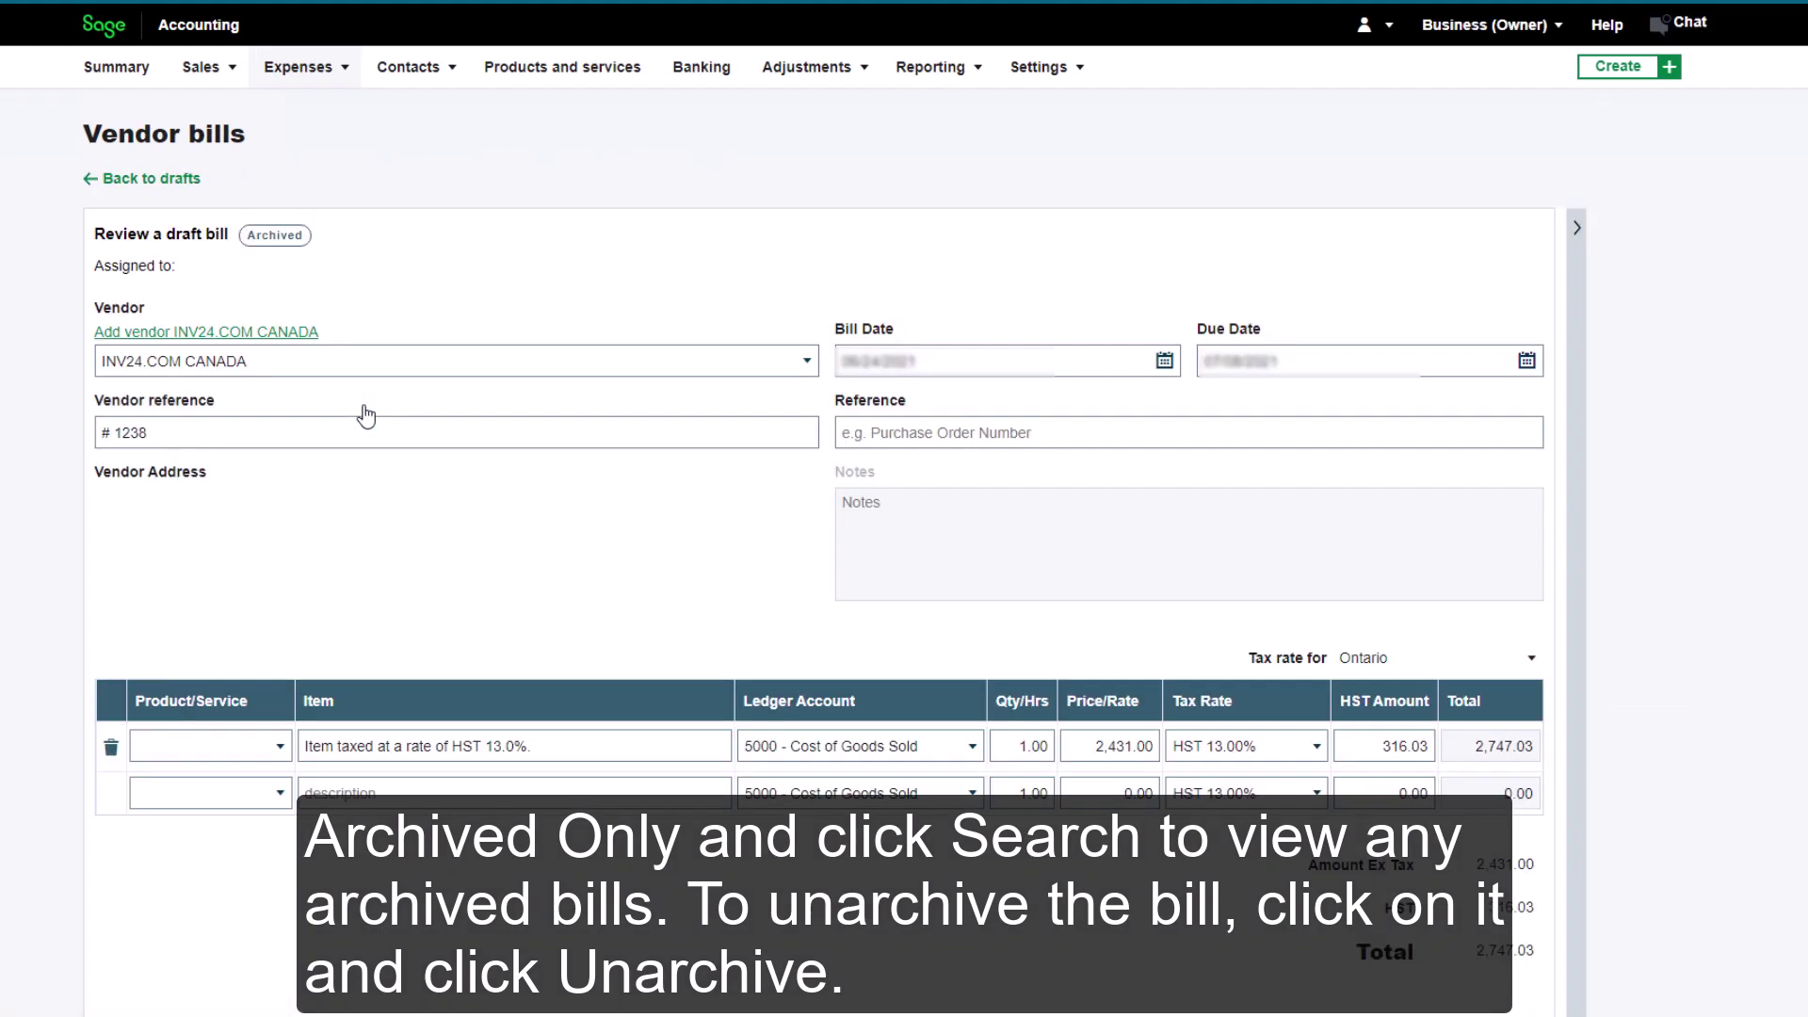
{"action": "scroll", "coordinate": [366, 415], "scroll_direction": "down", "scroll_amount": 3}
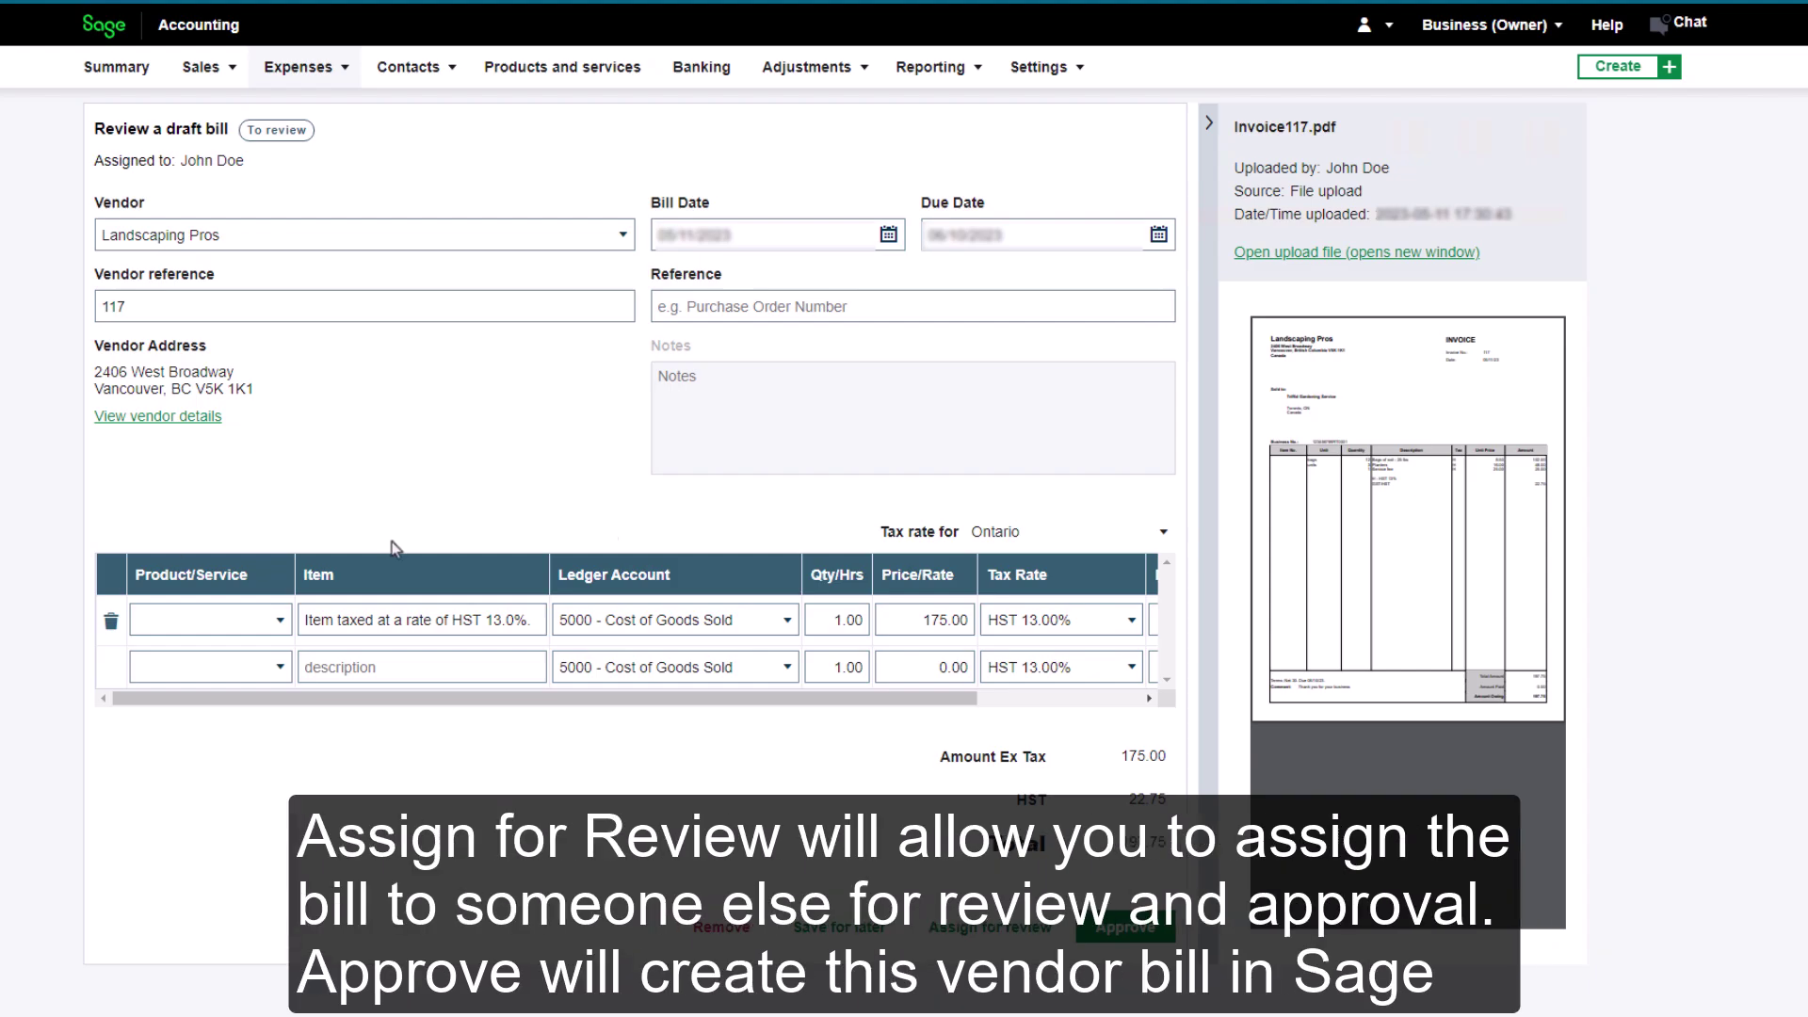
Step: Cancel assigning bill 117 for review, then approve the Landscaping Pros bill 117
{"action": "left_click", "coordinate": [982, 928]}
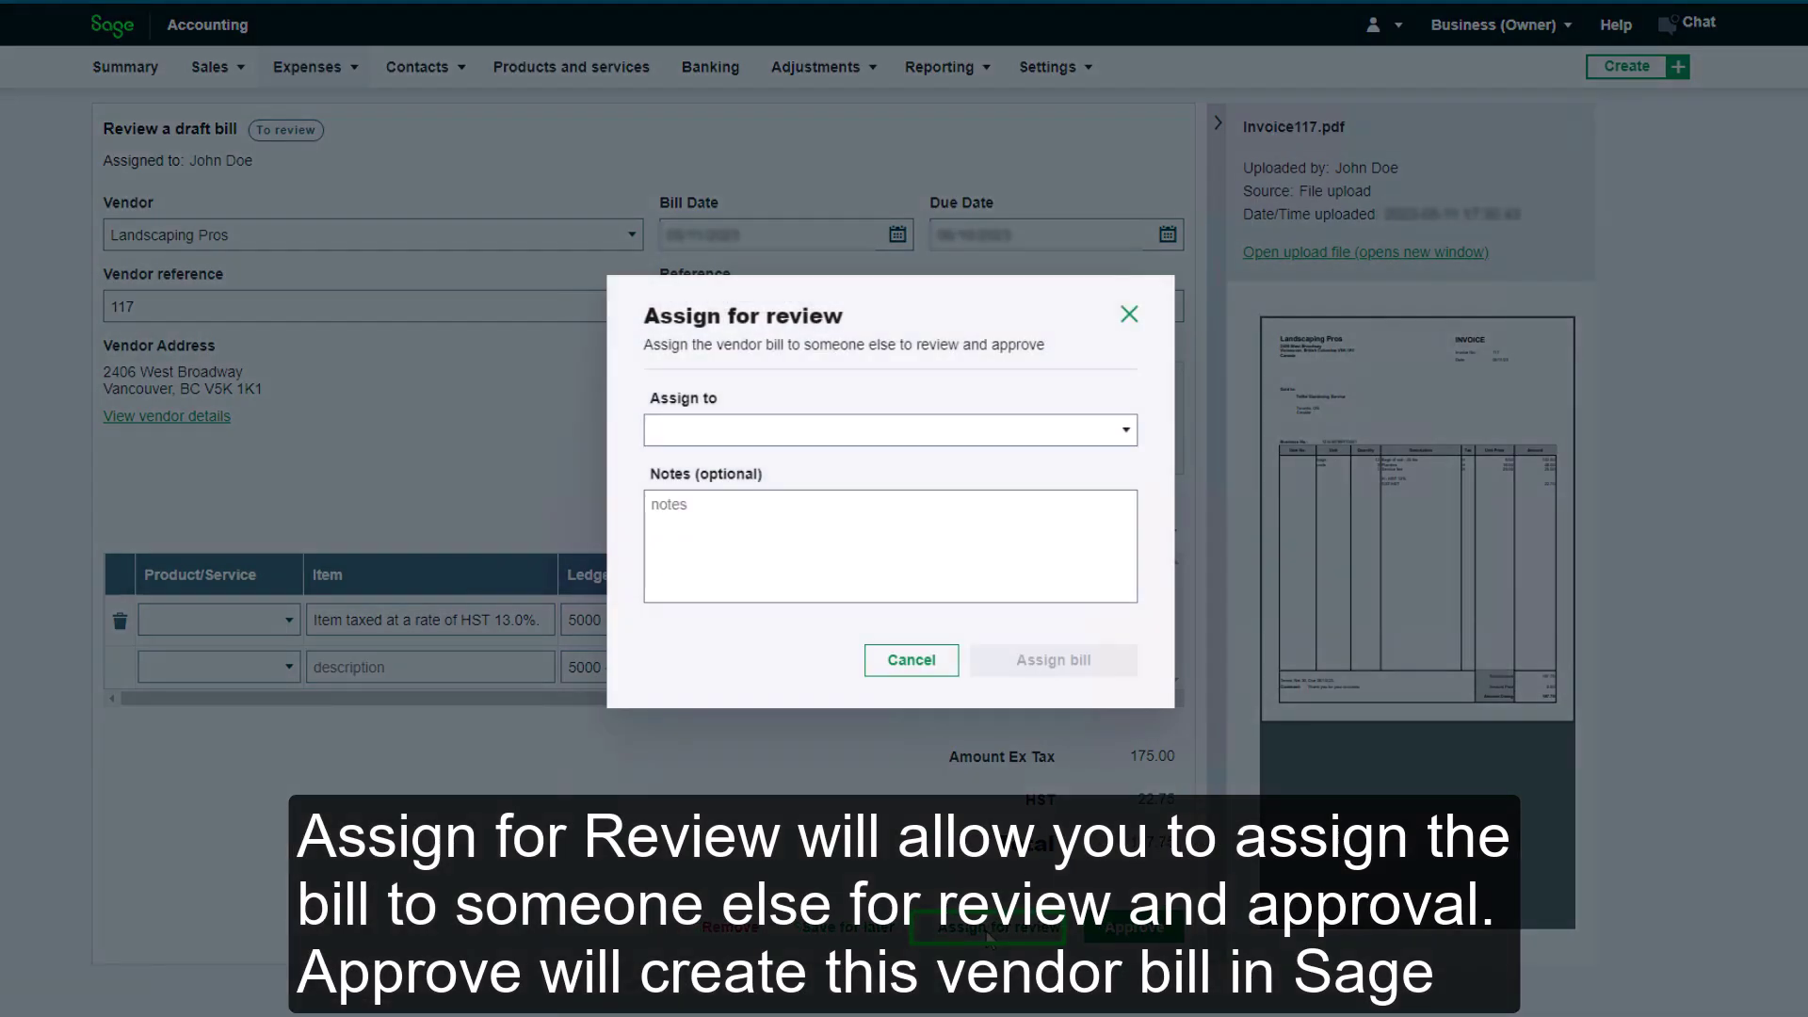
{"action": "left_click", "coordinate": [1125, 432]}
{"action": "left_click", "coordinate": [909, 659]}
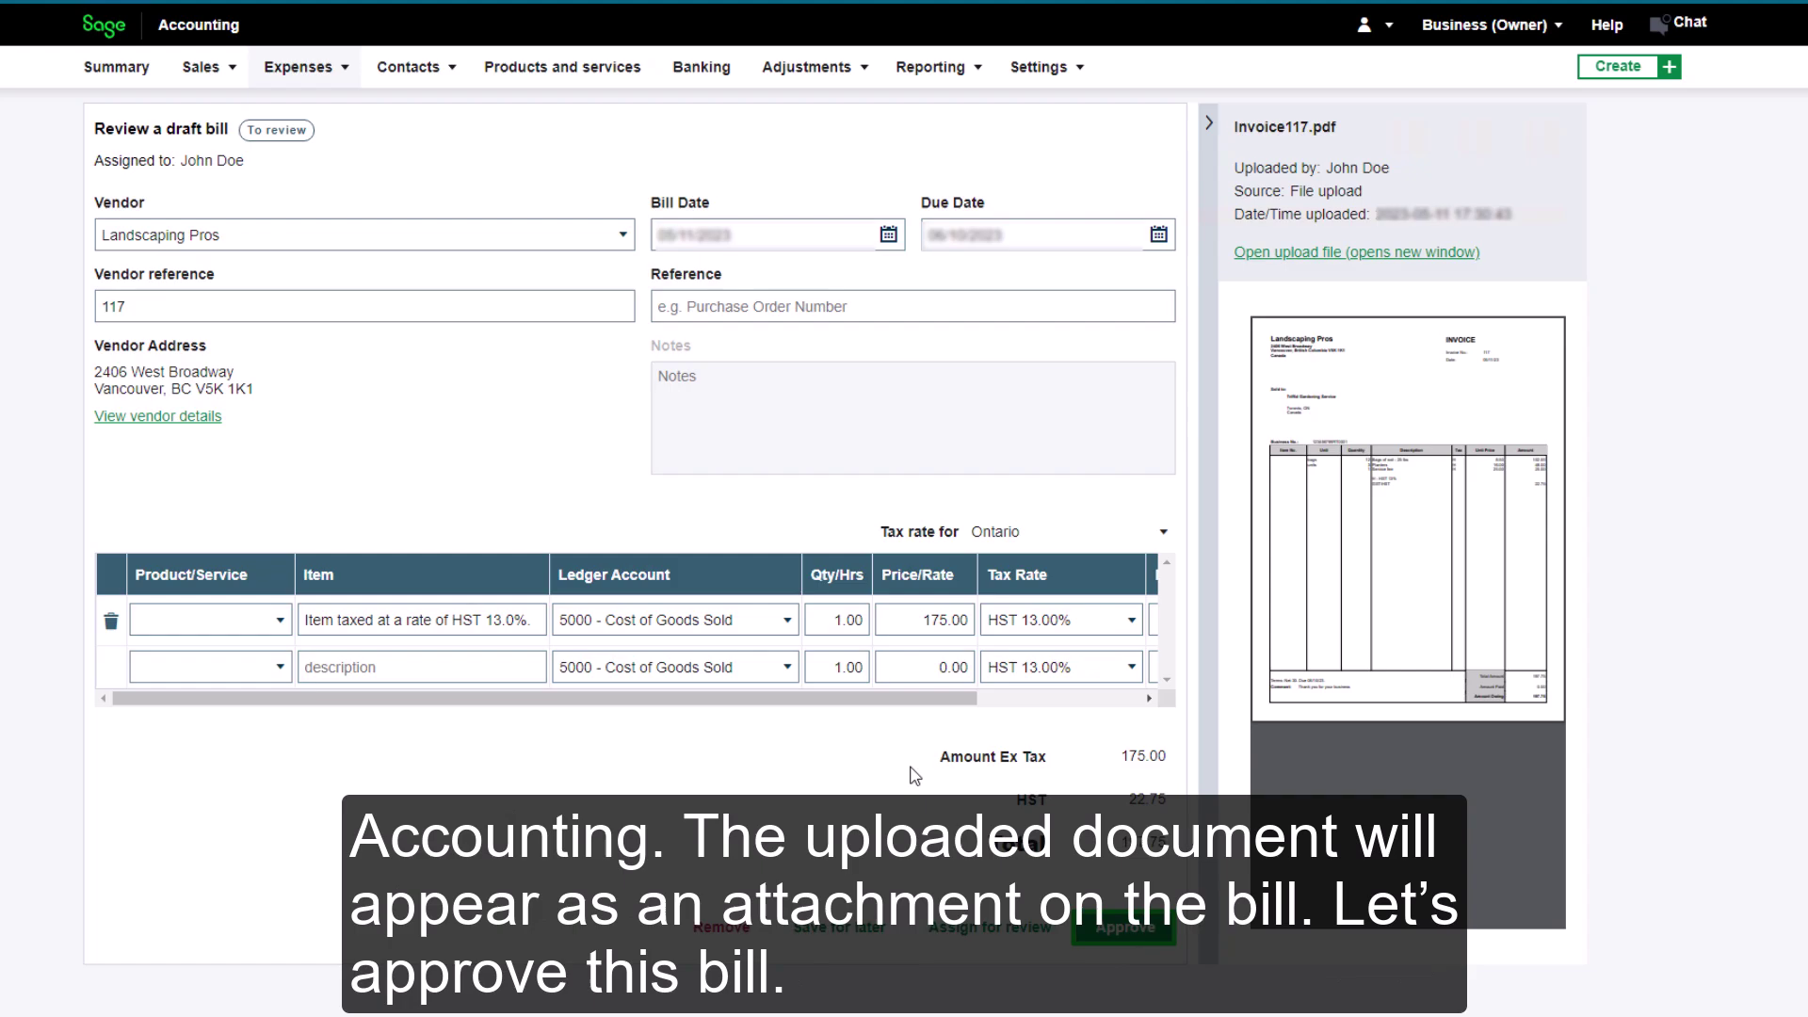
{"action": "left_click", "coordinate": [1122, 931]}
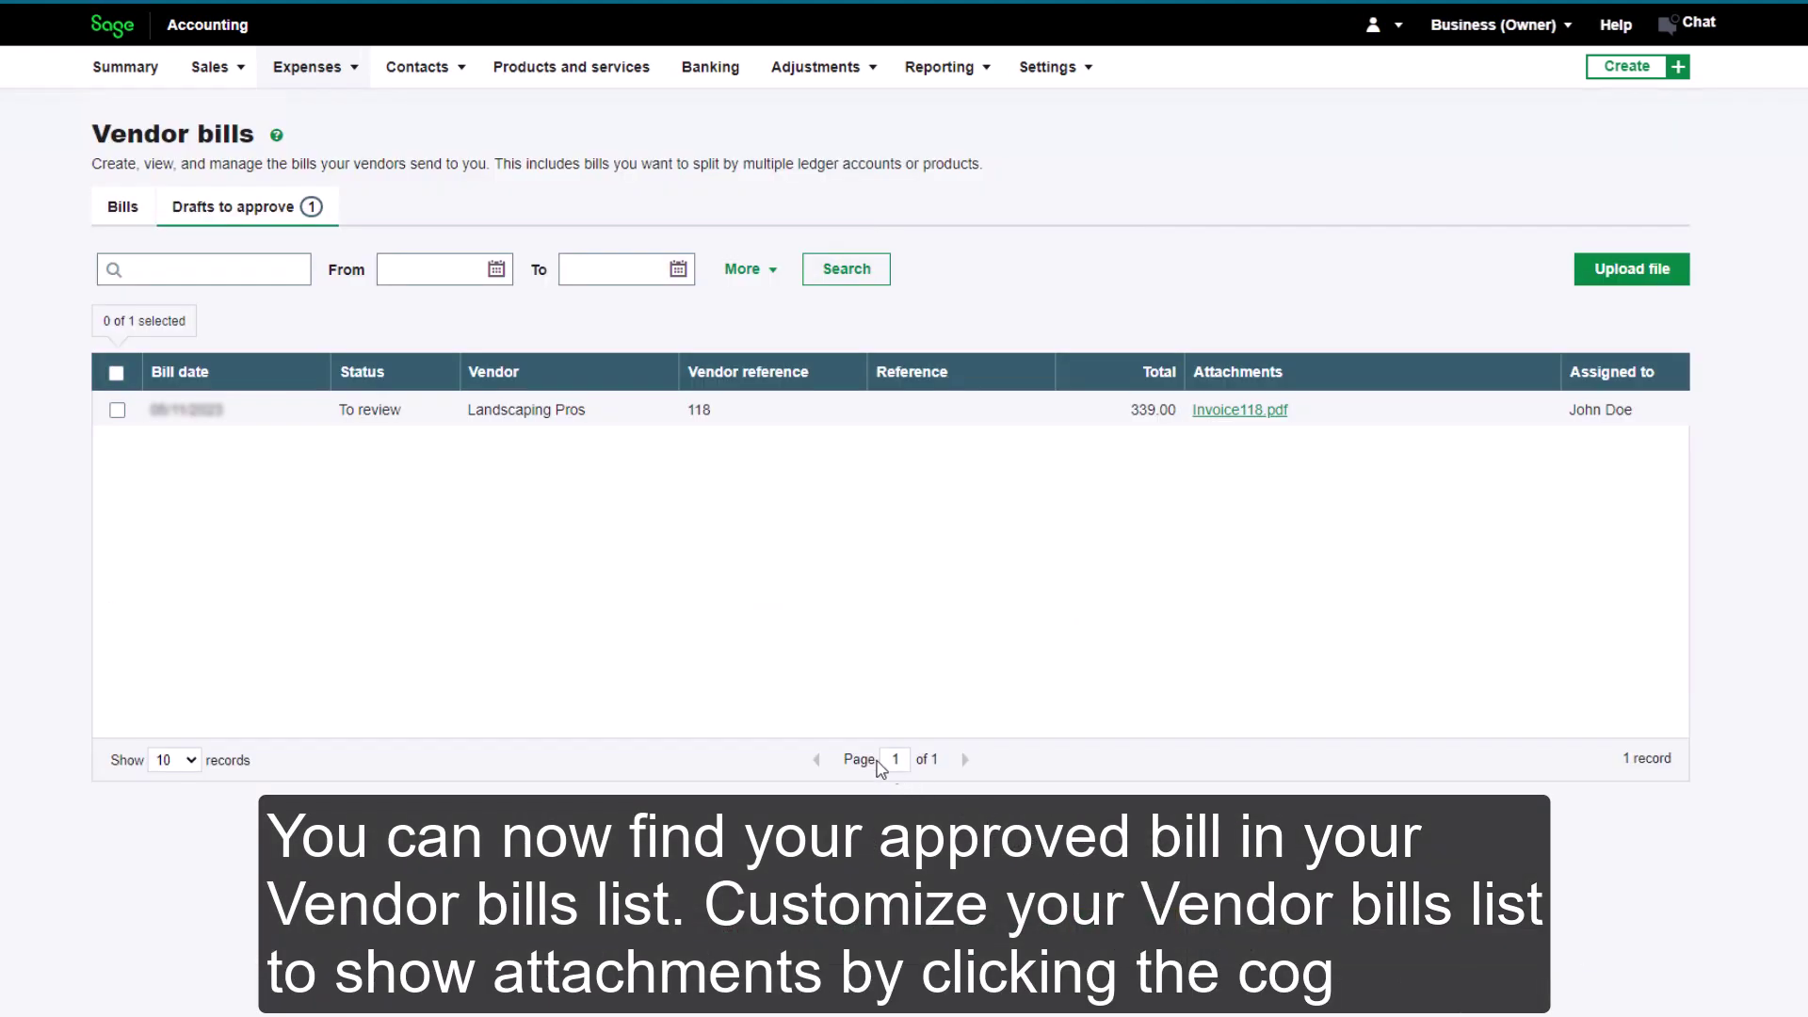
Step: On the Bills tab, move the Telephone and User columns above Reference and save
{"action": "left_click", "coordinate": [129, 215]}
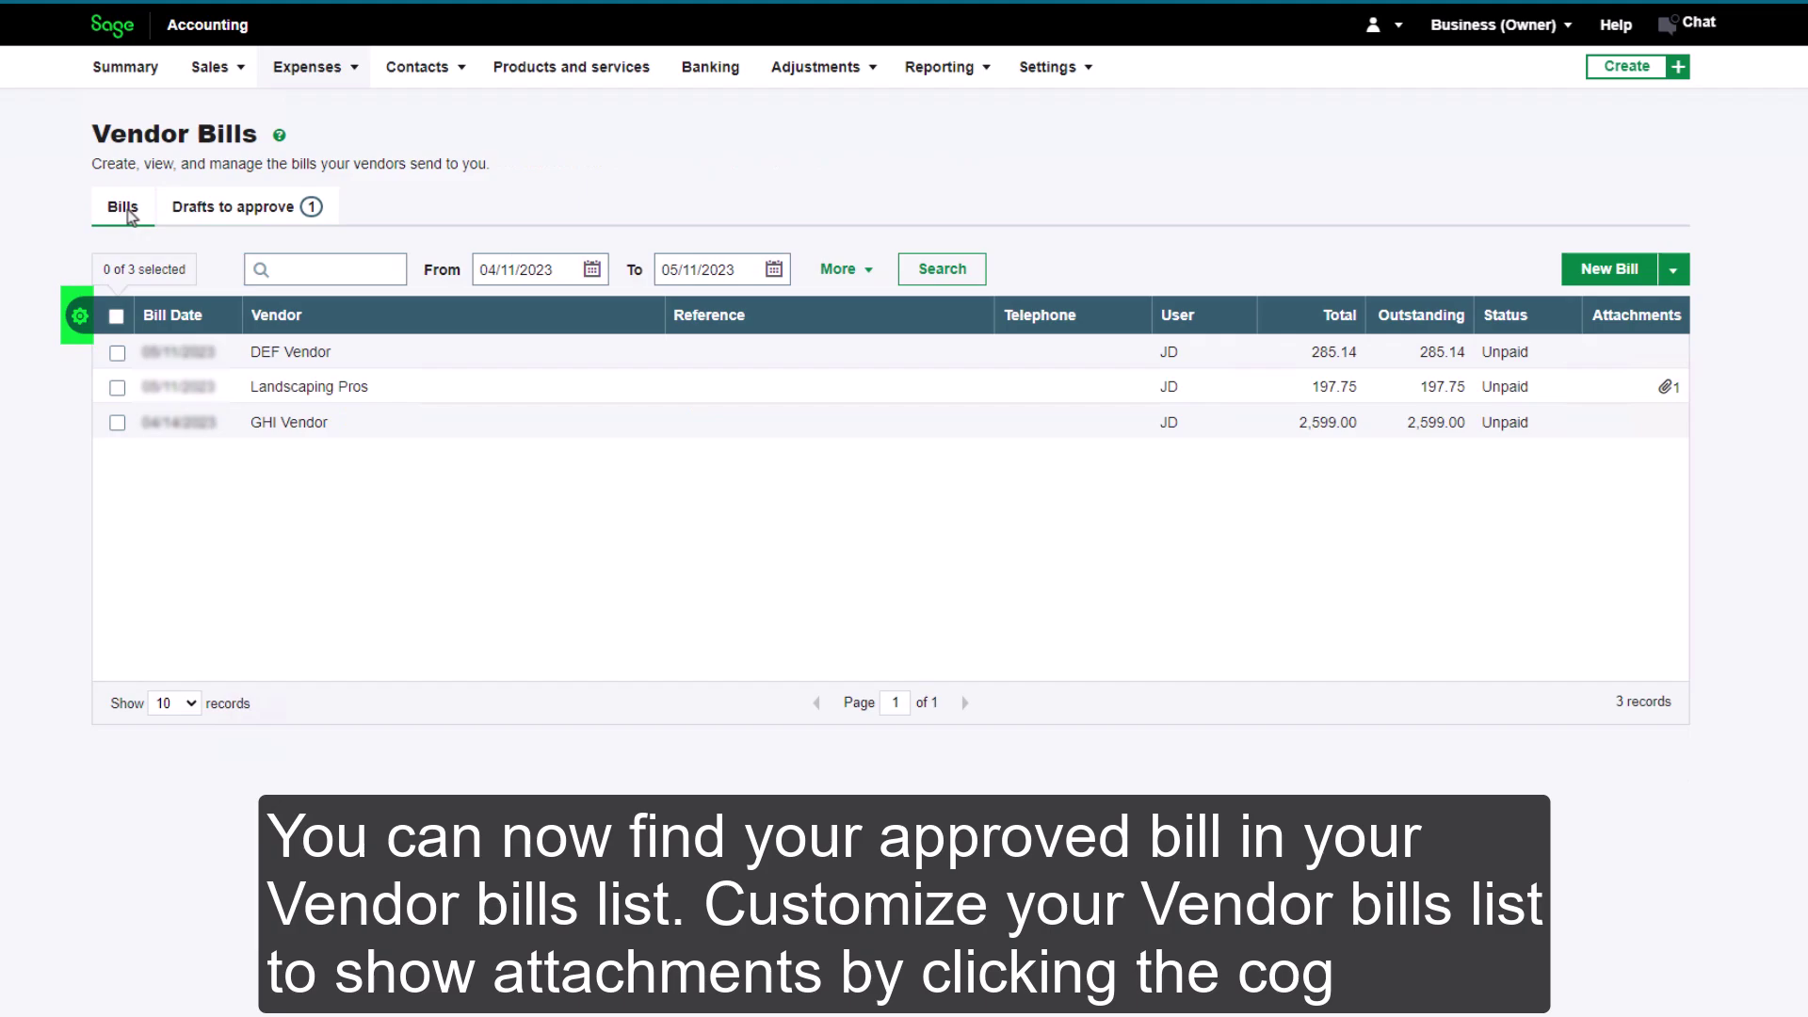
{"action": "left_click", "coordinate": [79, 317]}
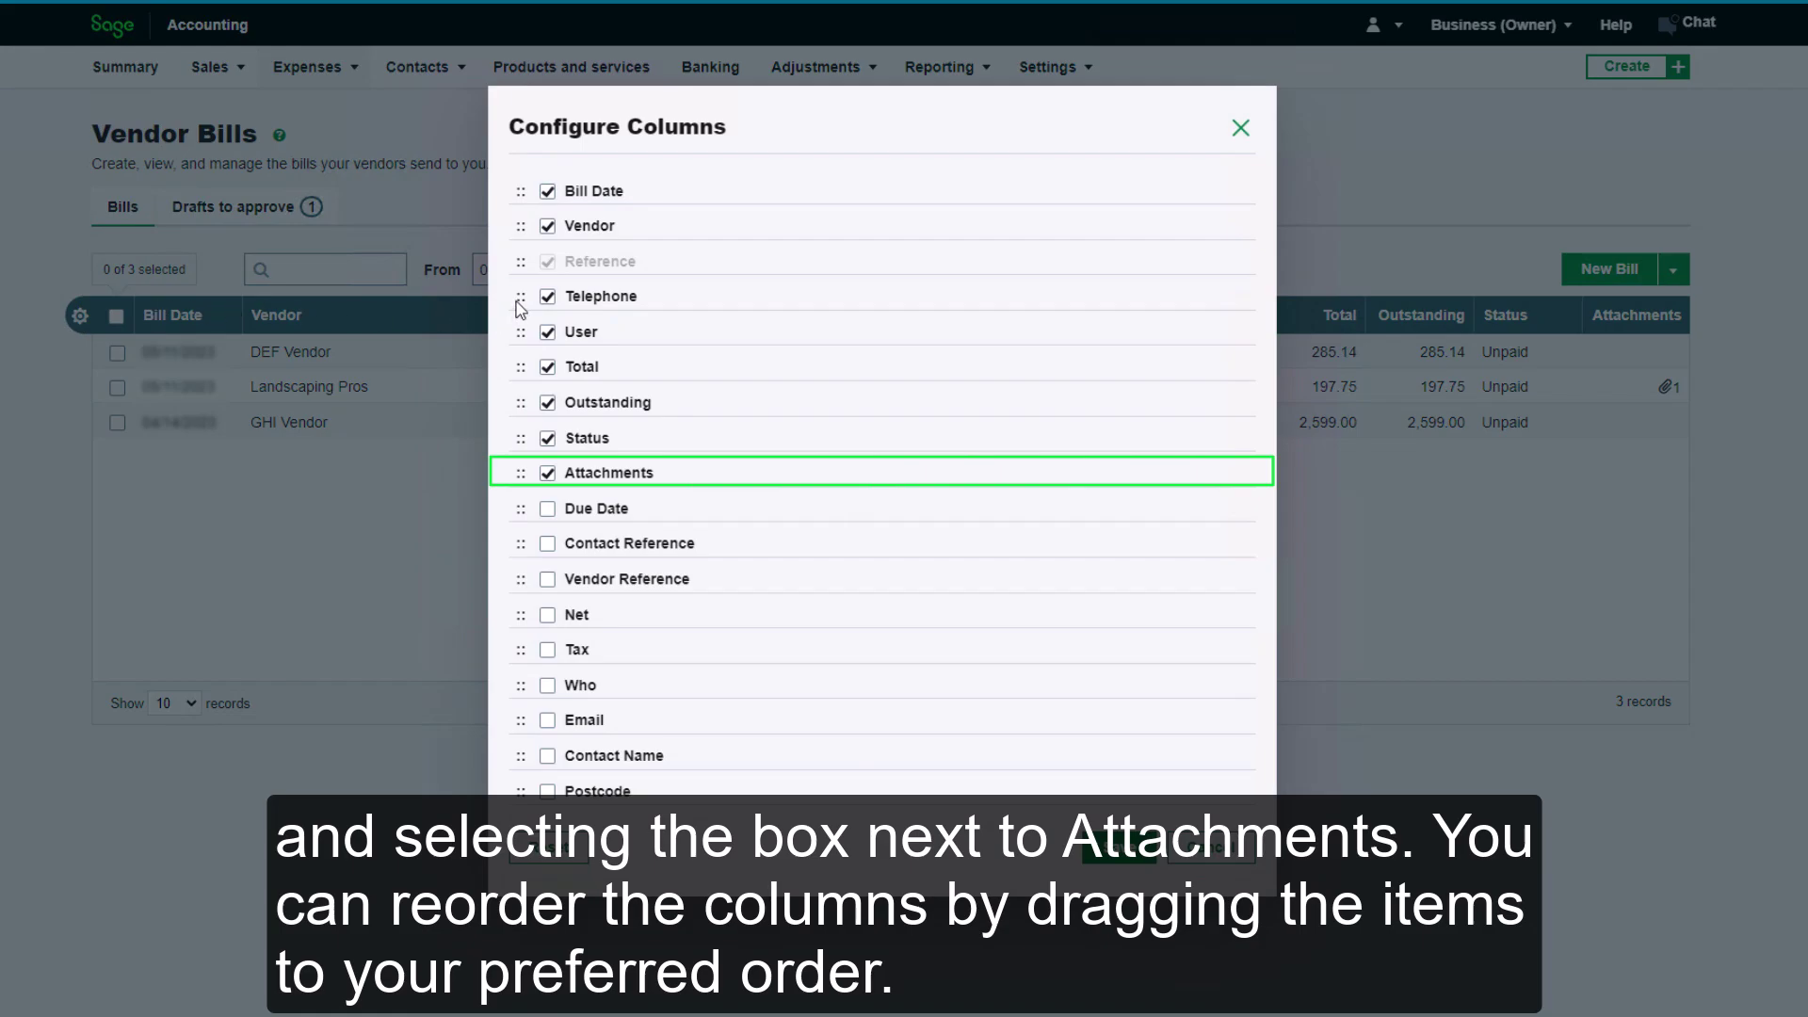
{"action": "left_click_drag", "start_coordinate": [520, 296], "coordinate": [520, 261]}
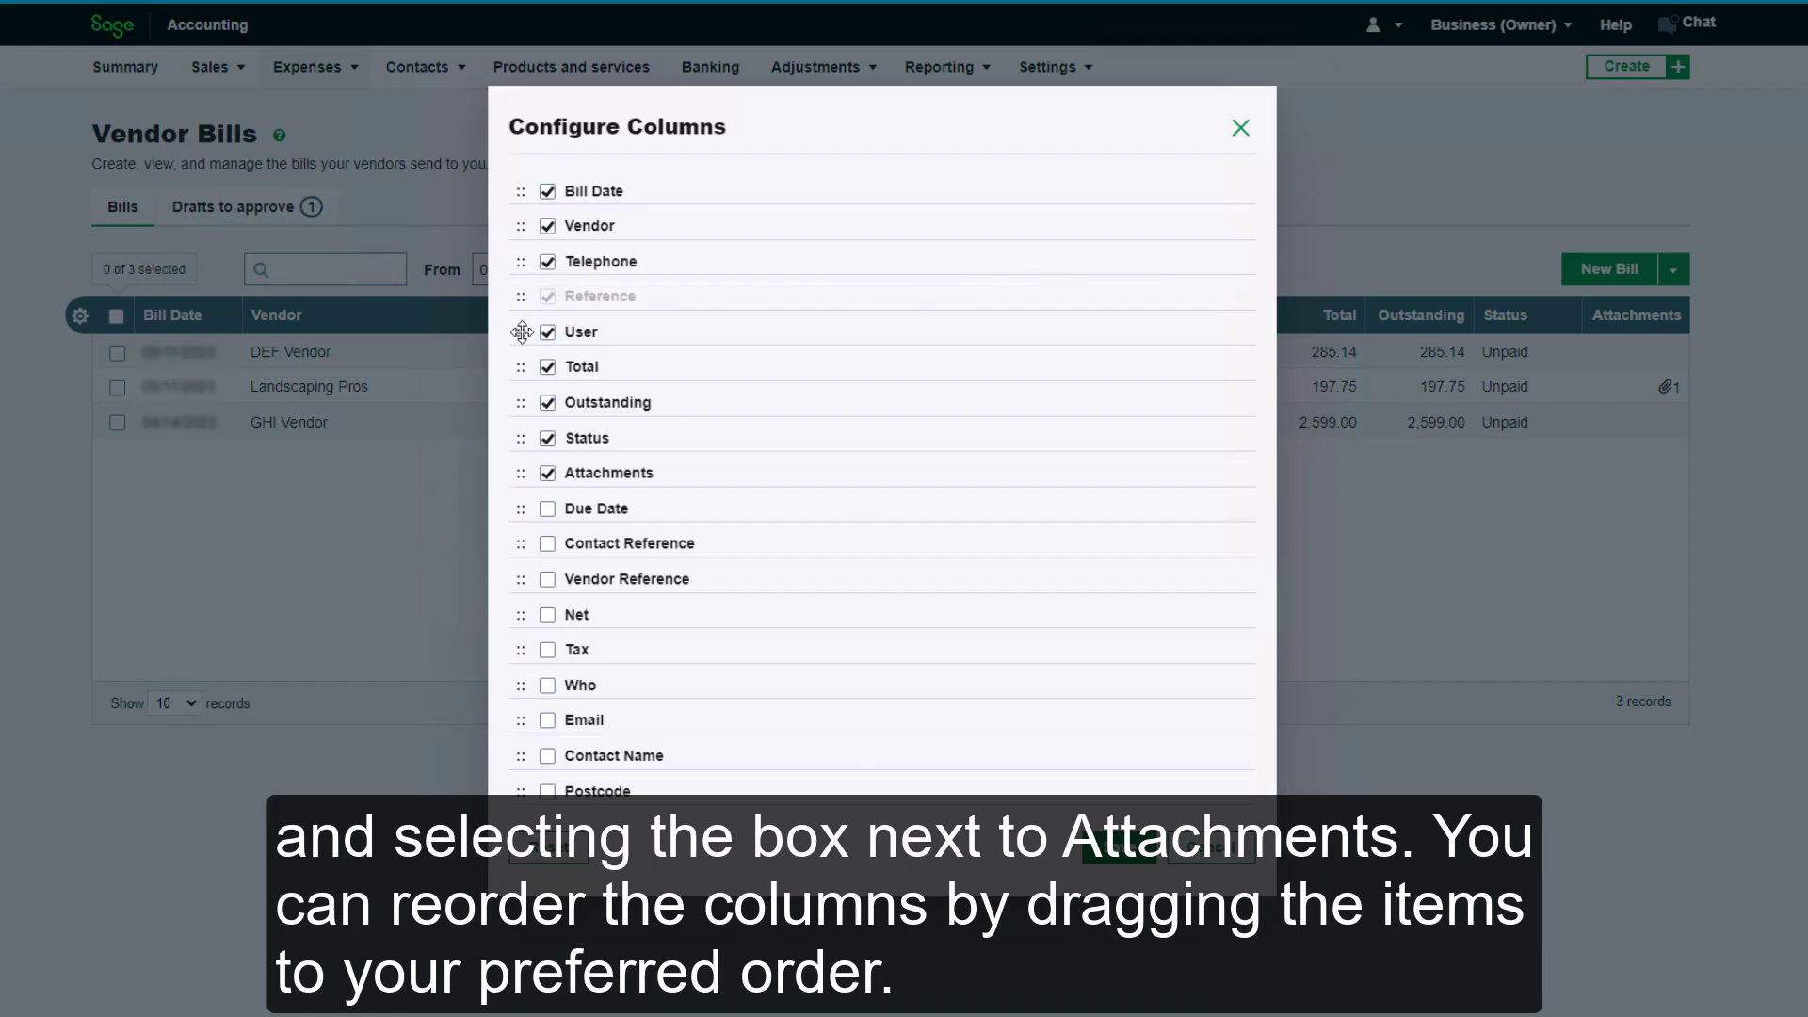
{"action": "left_click_drag", "start_coordinate": [520, 331], "coordinate": [522, 296]}
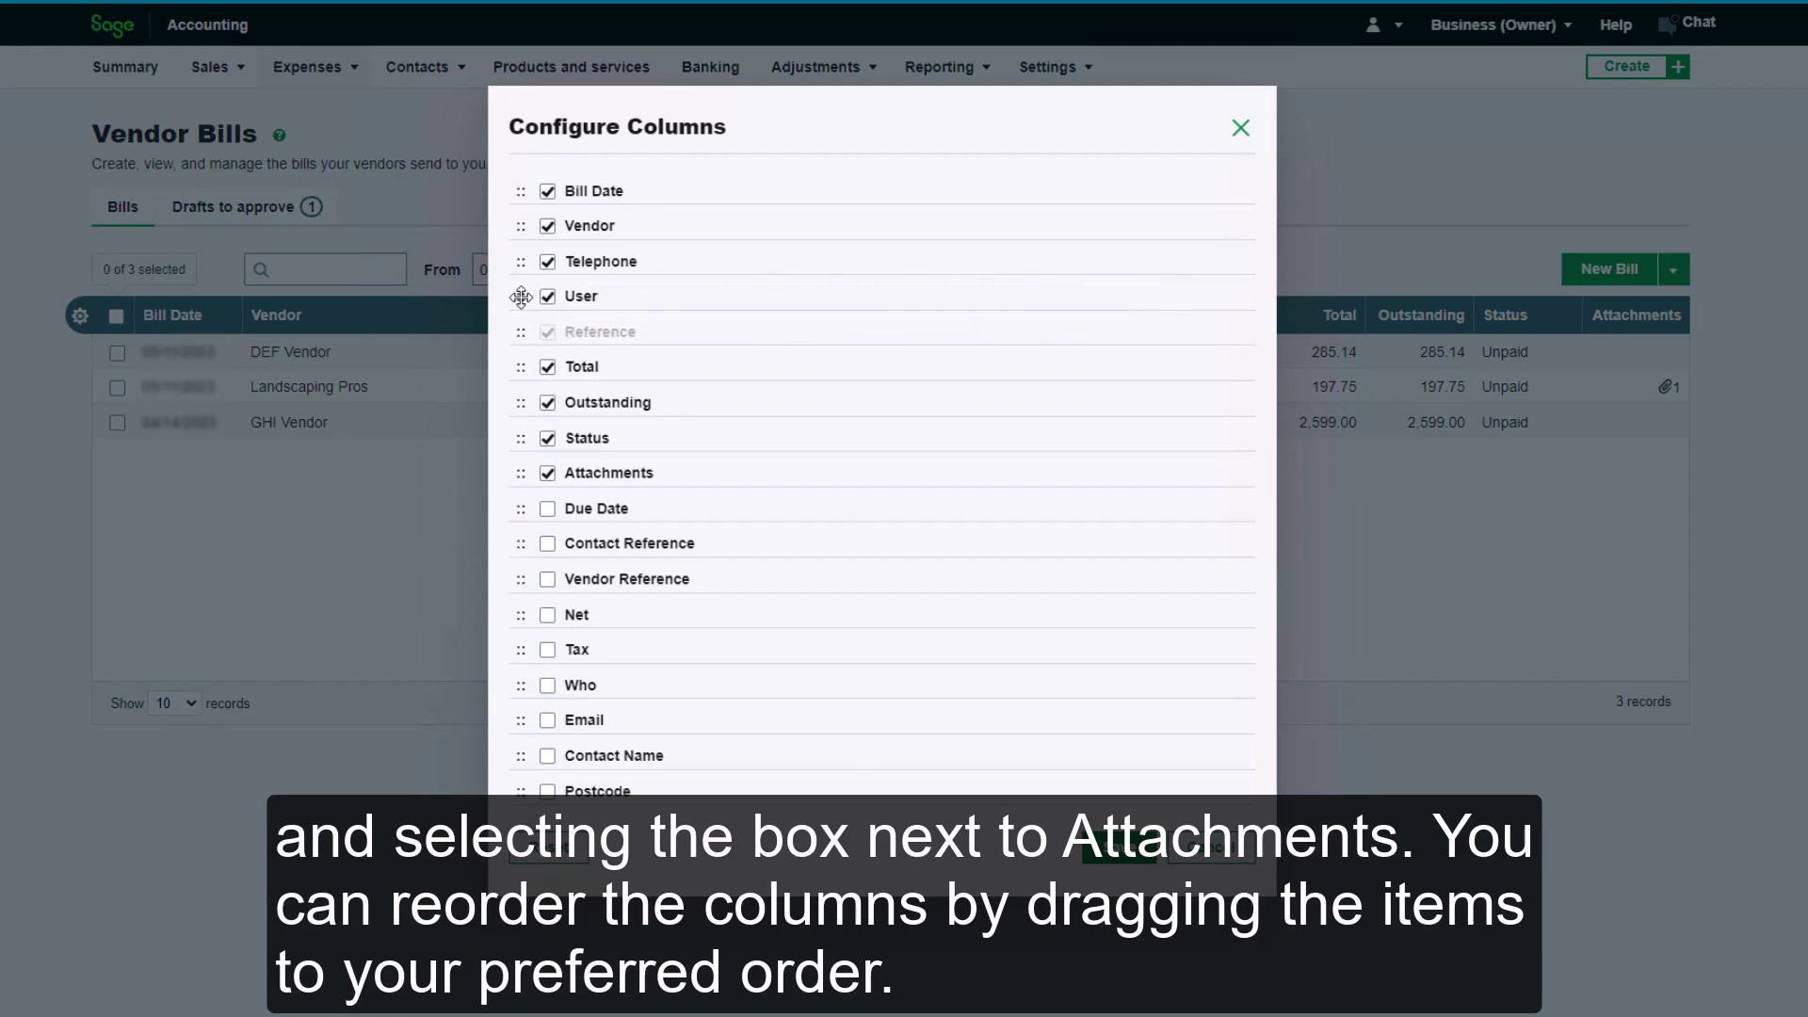
{"action": "left_click", "coordinate": [1107, 857]}
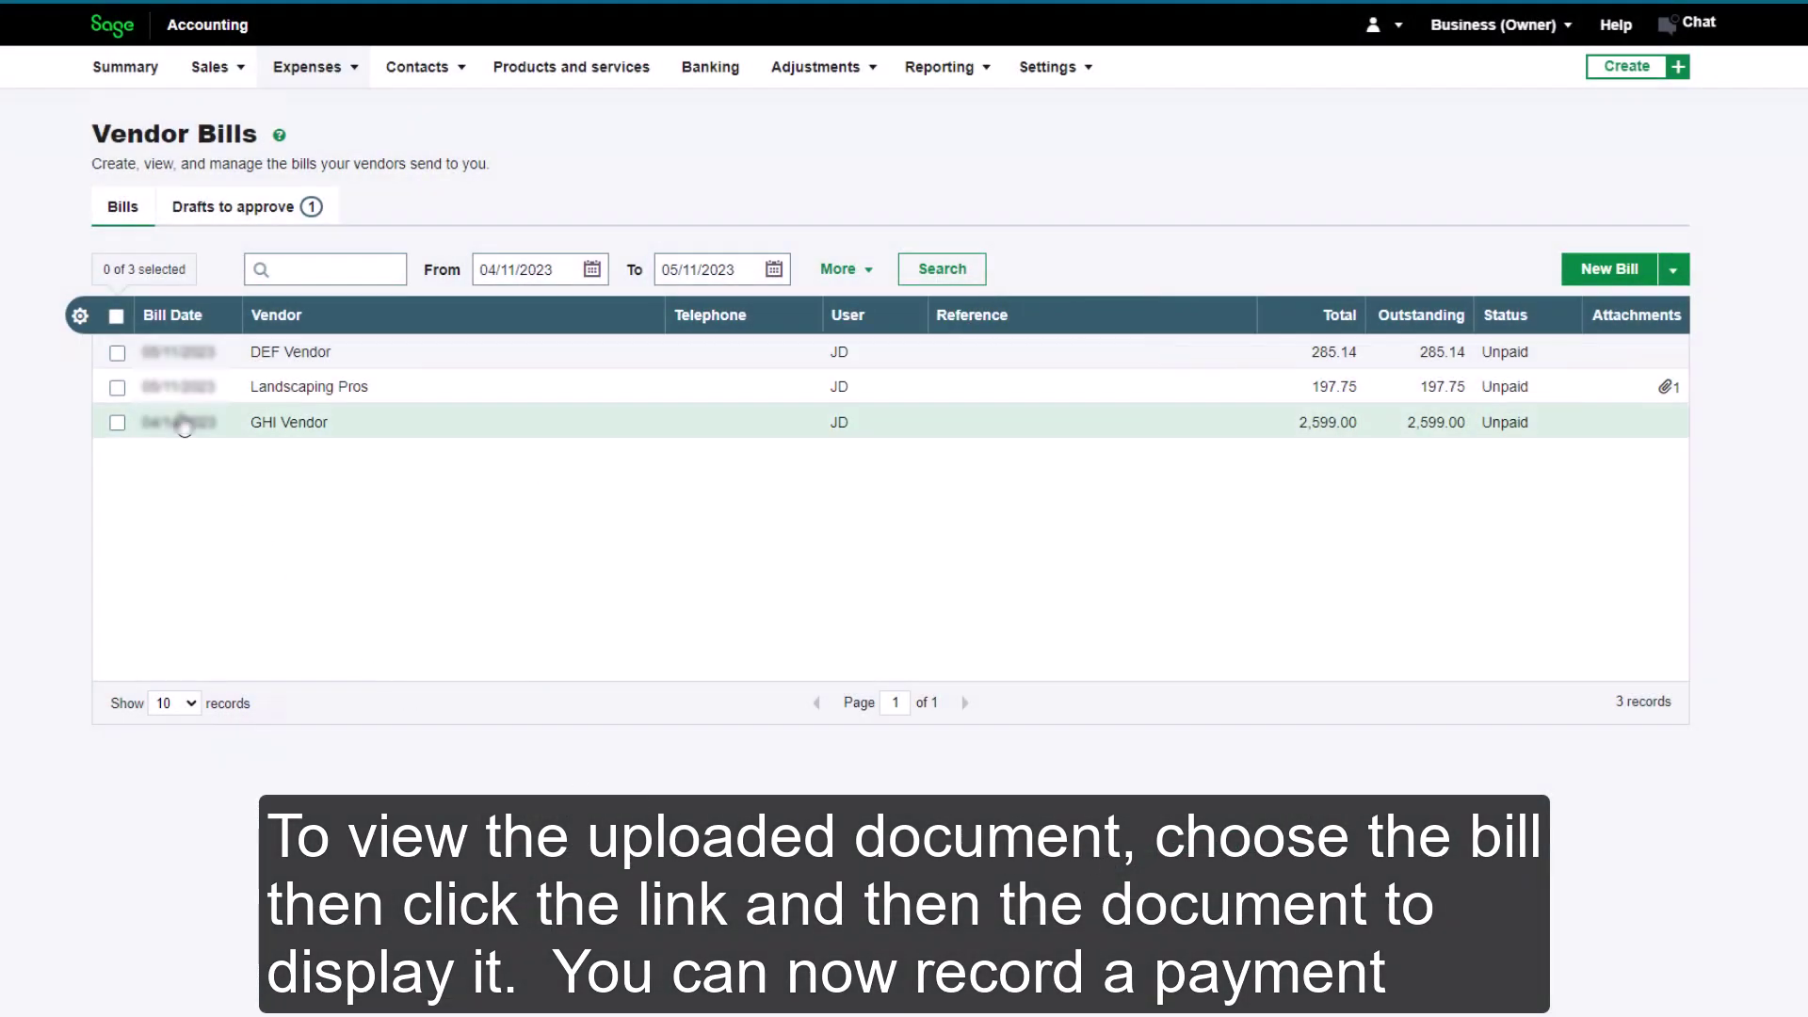
{"action": "left_click", "coordinate": [176, 391]}
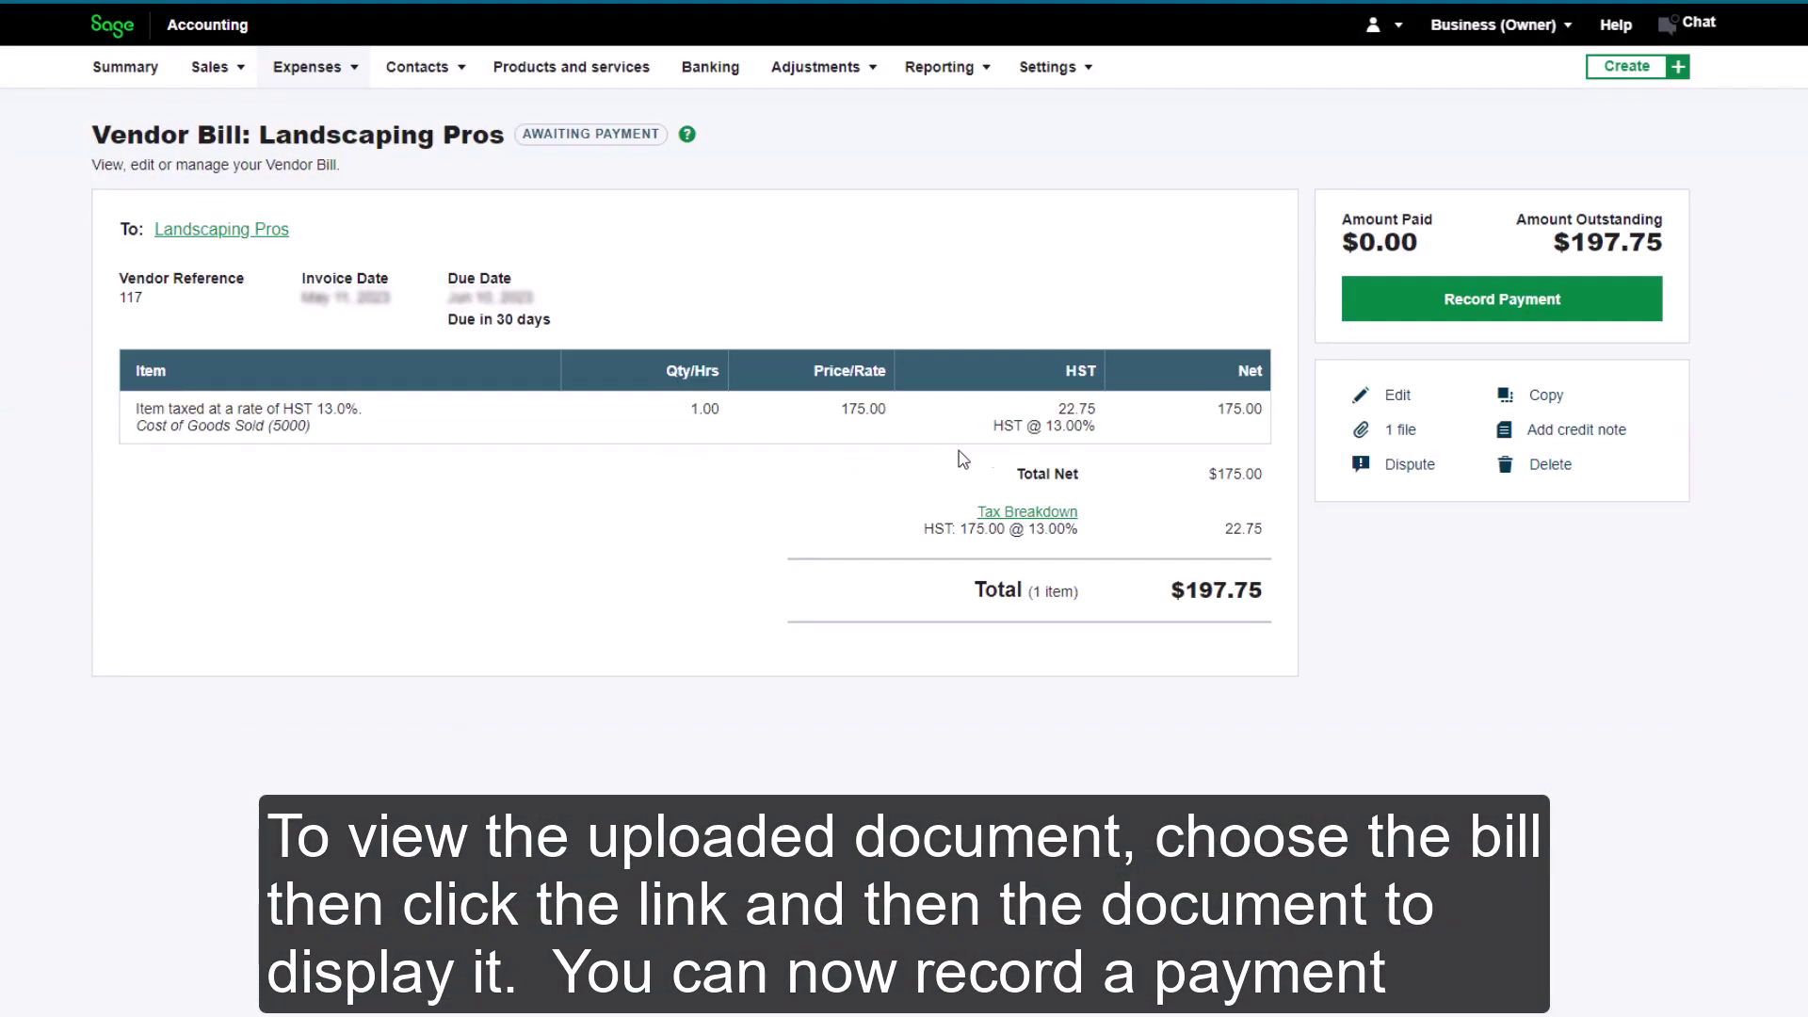
{"action": "left_click", "coordinate": [1376, 437]}
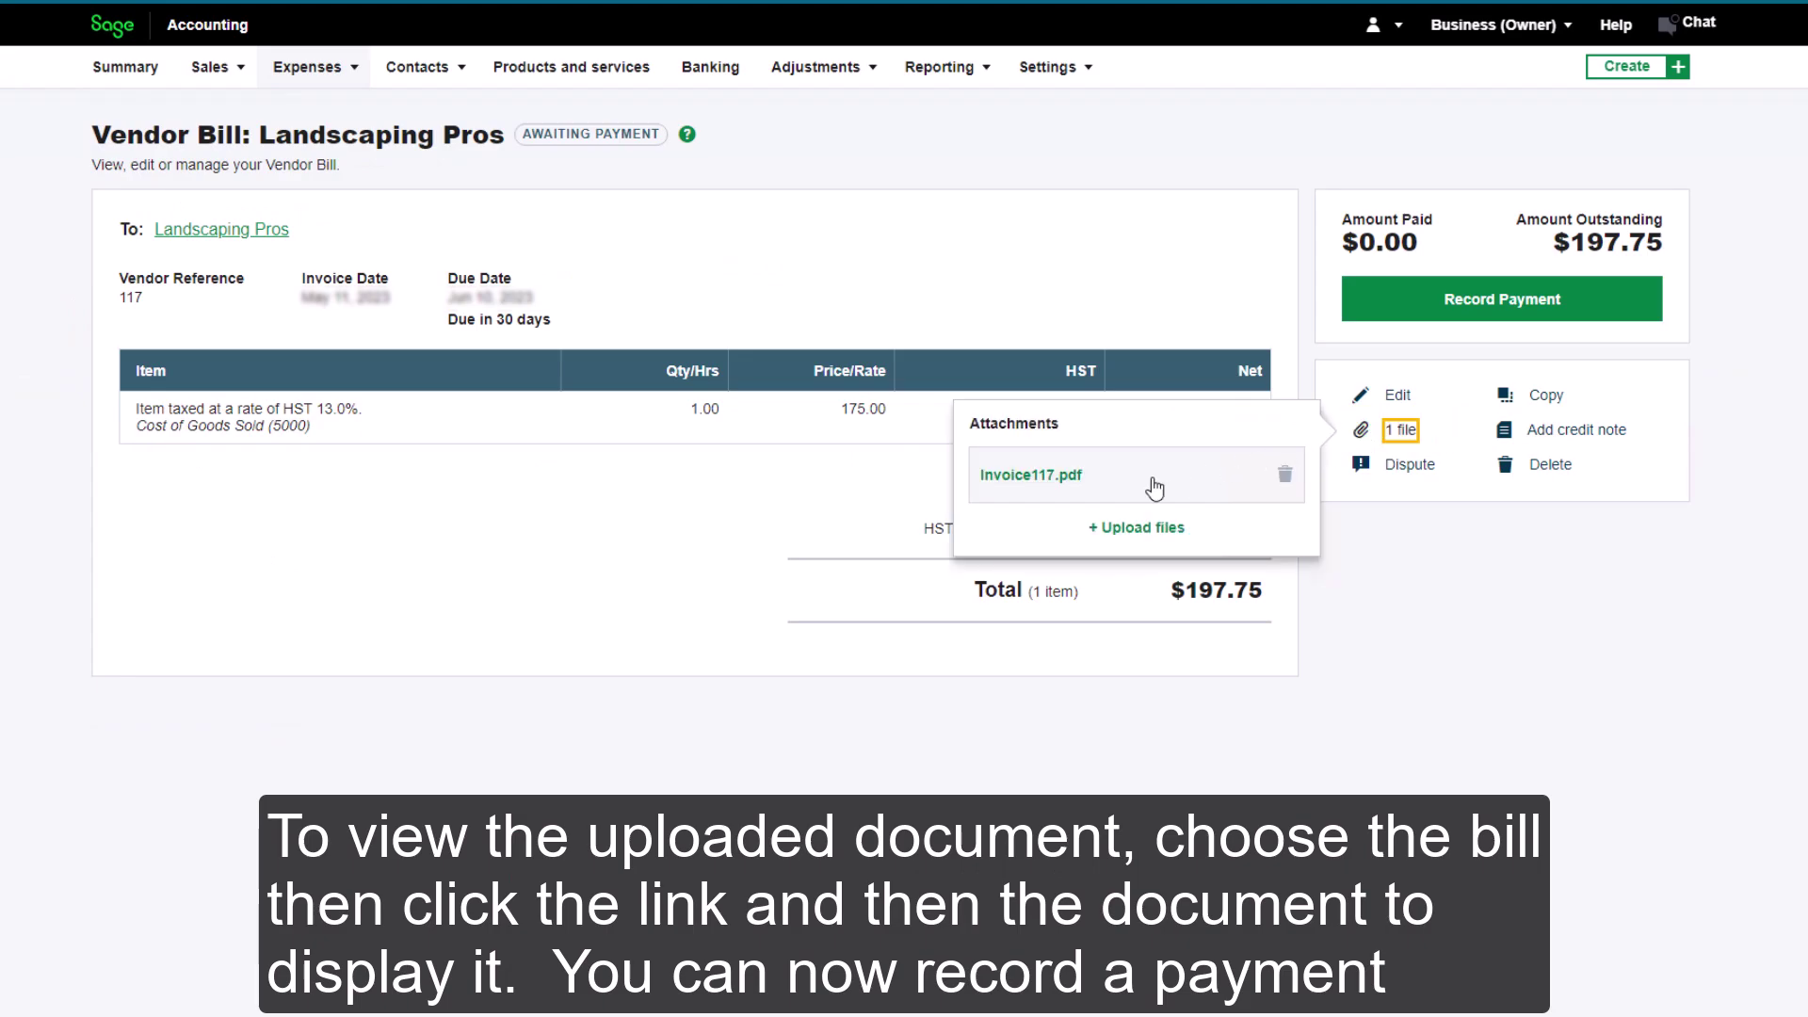
{"action": "left_click", "coordinate": [1039, 483]}
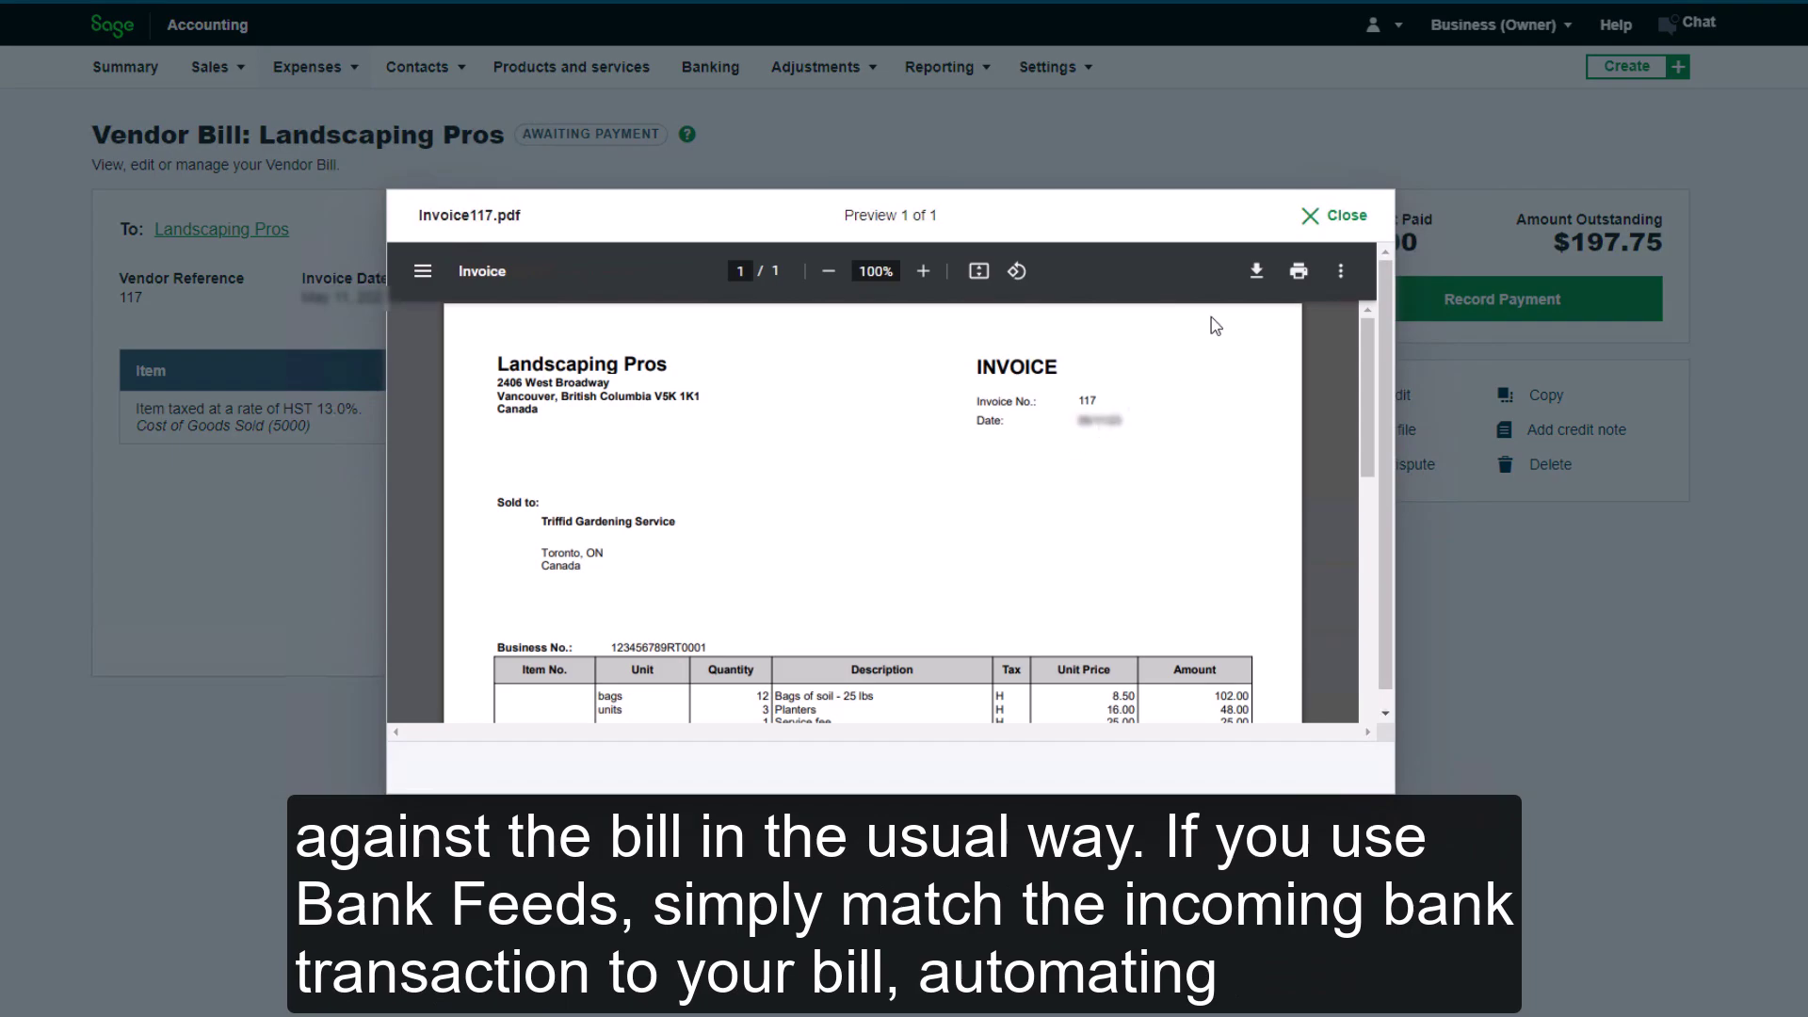
{"action": "left_click", "coordinate": [1313, 224]}
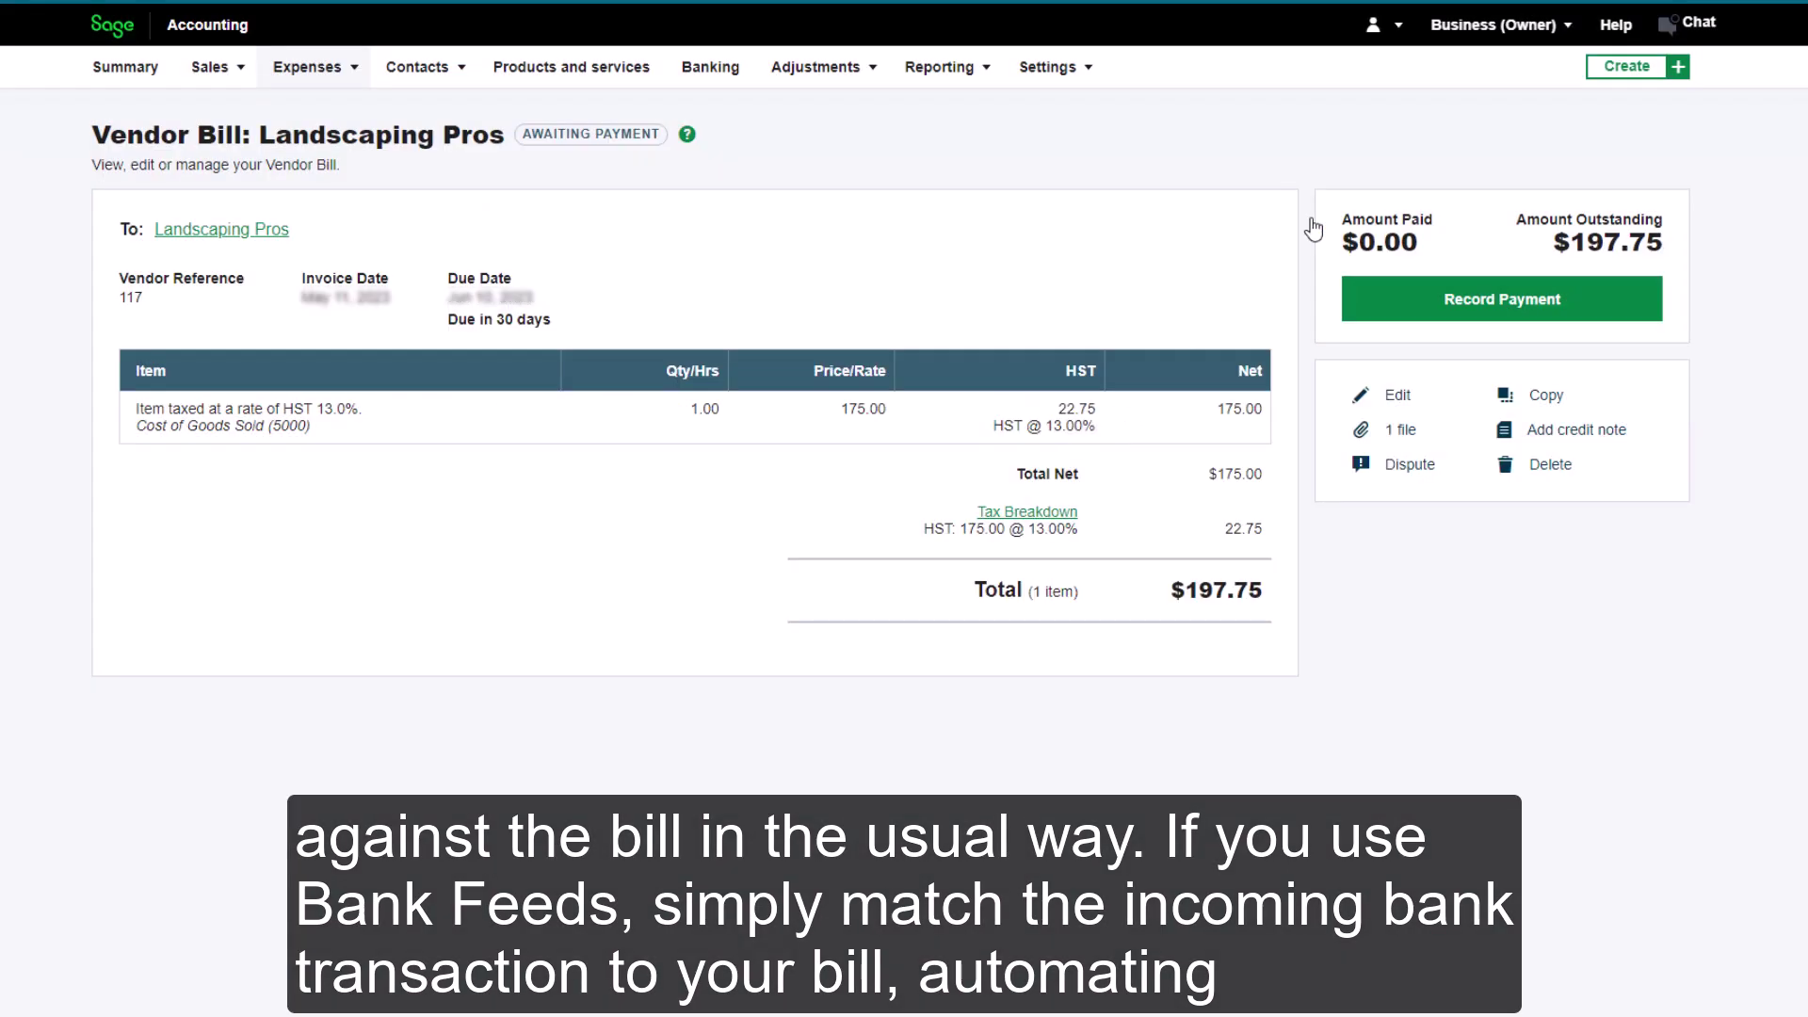